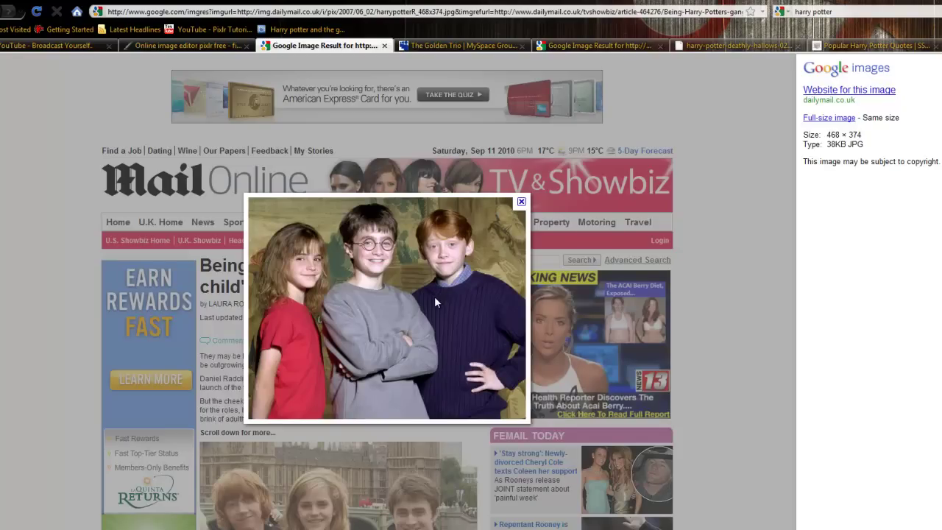
- Leave the Google Images result for the young trio photo and return to the Pixlr editor tab
click(165, 48)
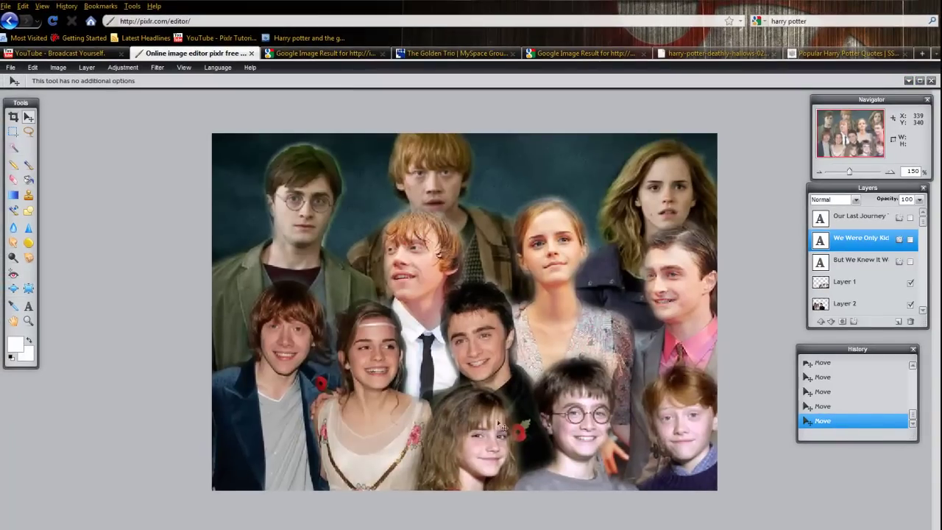
- Restore the collage window, maximize the young trio photo and clear its old selection with Ctrl+D
click(921, 81)
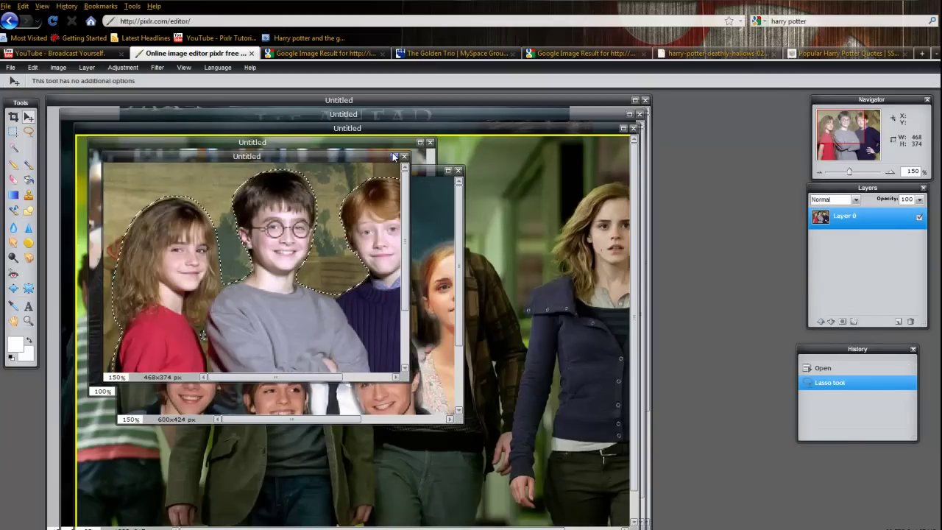
double_click(359, 157)
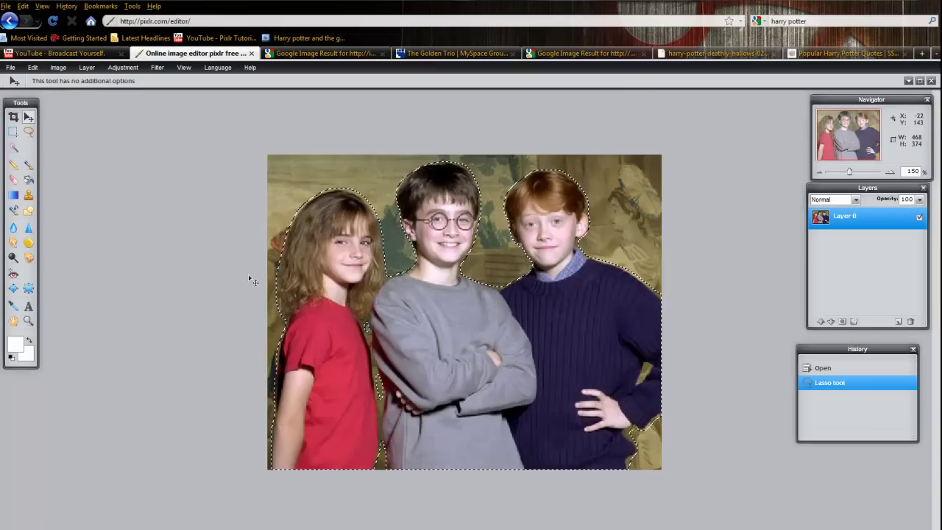
key(ctrl+d)
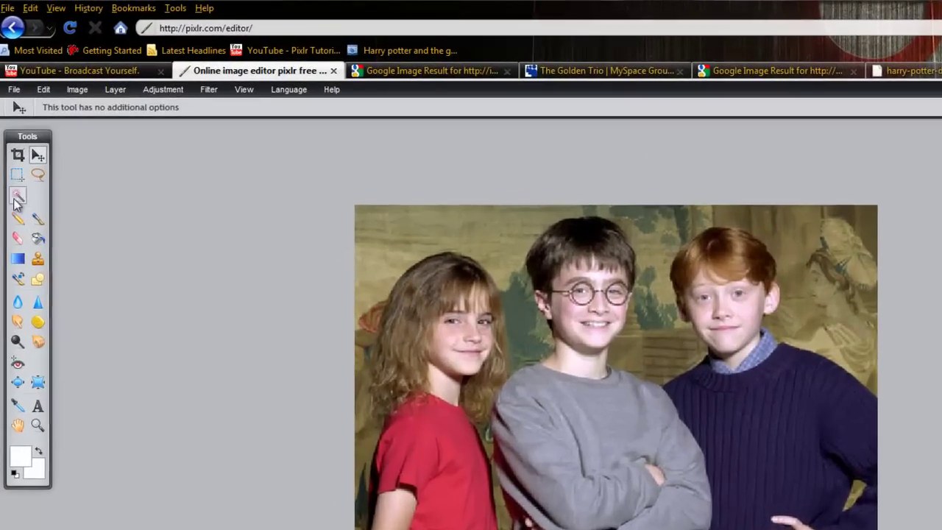
click(29, 132)
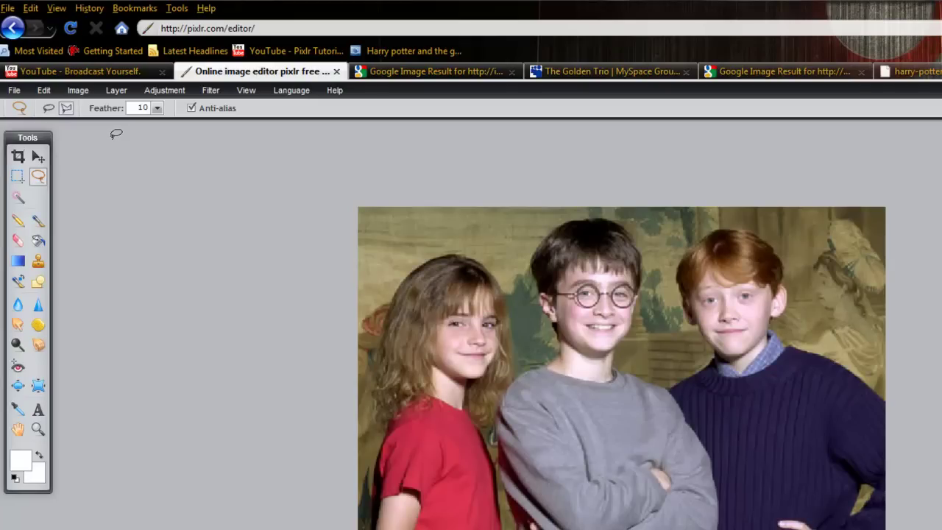
- Change the Lasso tool's Feather value from 10 to 7
double_click(142, 107)
click(39, 176)
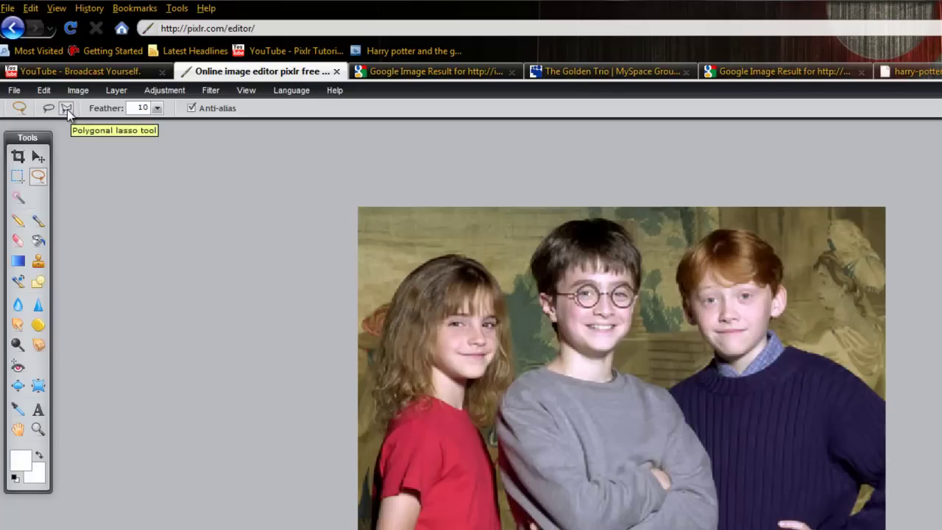
click(67, 109)
click(142, 107)
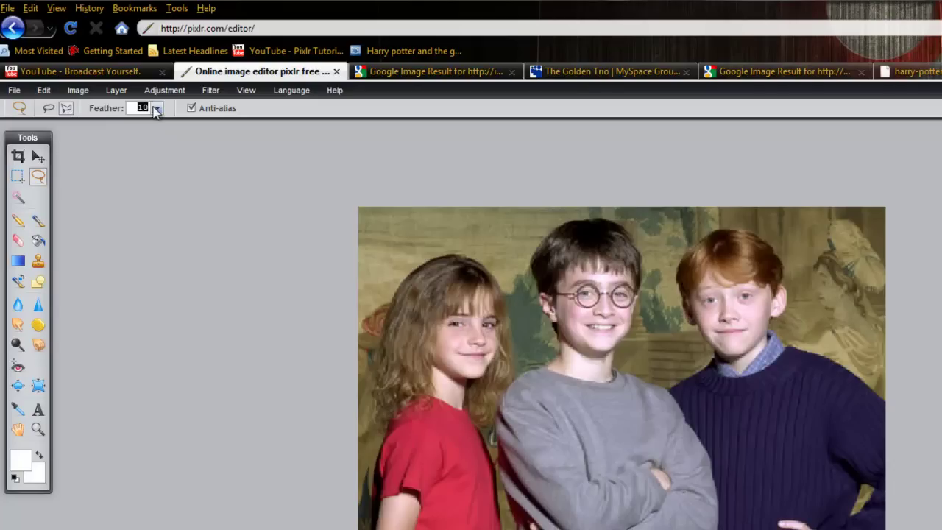
text(7)
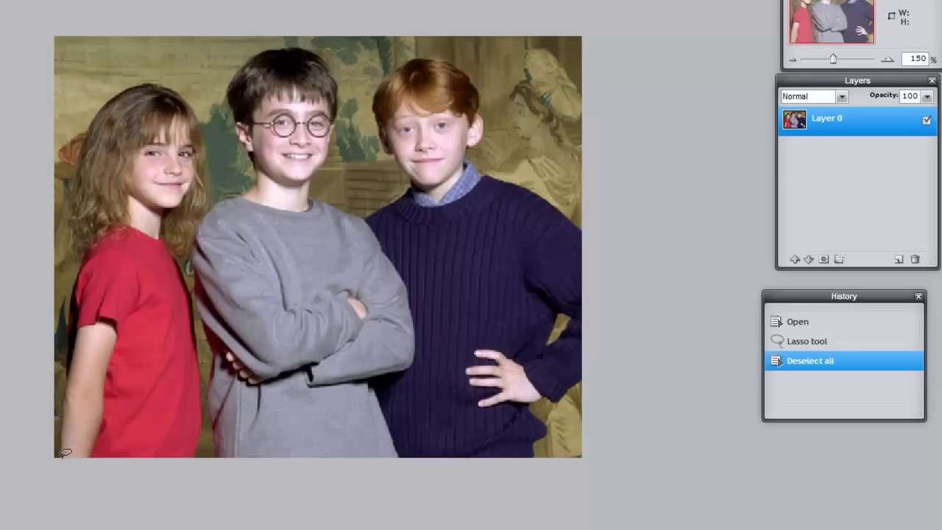
- Lasso a closed outline around the girl, middle boy and red-haired boy, excluding the tapestry
mouse_move(63, 456)
mouse_down()
mouse_move(71, 317)
mouse_move(87, 263)
mouse_move(69, 252)
mouse_move(78, 169)
mouse_move(100, 106)
mouse_move(122, 86)
mouse_move(148, 83)
mouse_move(193, 101)
mouse_move(213, 197)
mouse_up()
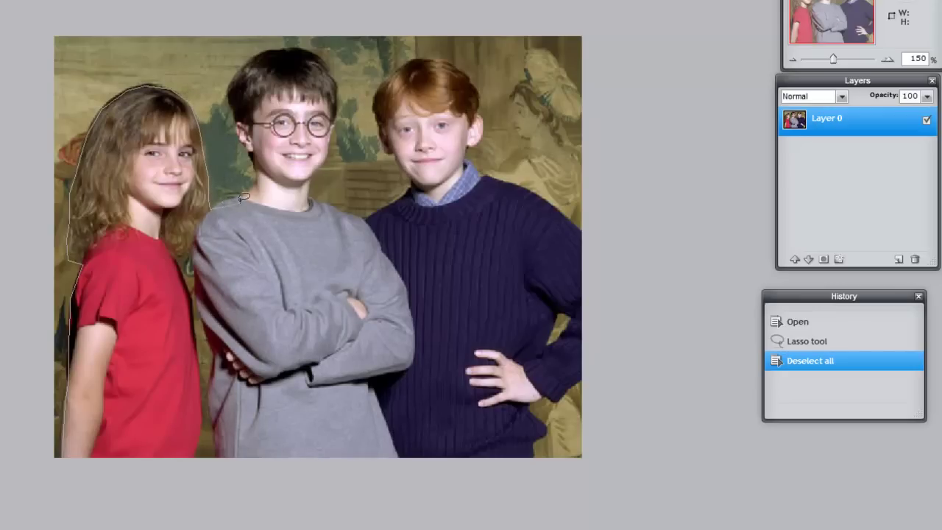
mouse_move(258, 179)
mouse_down()
mouse_move(262, 163)
mouse_move(232, 102)
mouse_move(253, 56)
mouse_move(312, 49)
mouse_move(339, 91)
mouse_move(313, 168)
mouse_move(367, 215)
mouse_move(417, 175)
mouse_move(399, 154)
mouse_move(380, 83)
mouse_move(417, 55)
mouse_move(457, 63)
mouse_move(475, 85)
mouse_up()
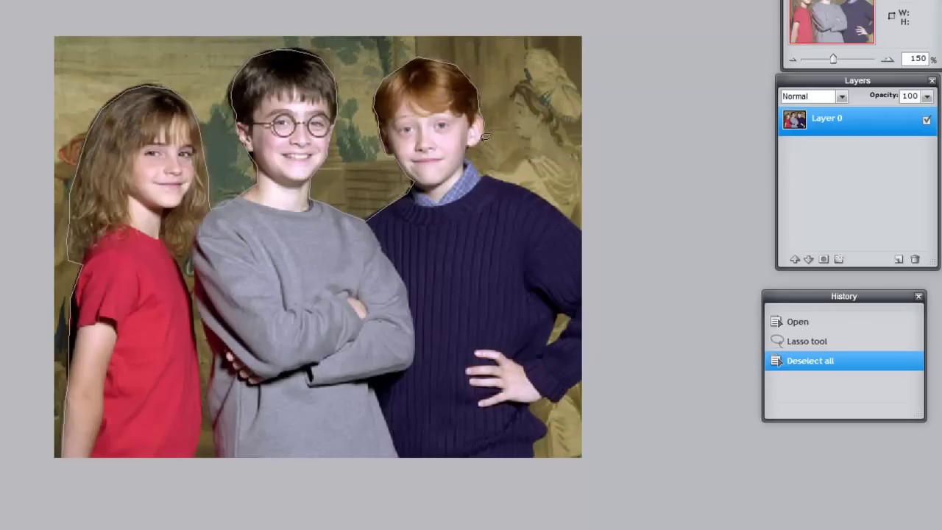
mouse_move(479, 141)
mouse_down()
mouse_move(469, 141)
mouse_move(490, 168)
mouse_move(588, 225)
mouse_move(622, 356)
mouse_up()
mouse_move(580, 382)
mouse_down()
mouse_move(581, 355)
mouse_move(575, 381)
mouse_move(546, 391)
mouse_move(539, 451)
mouse_up()
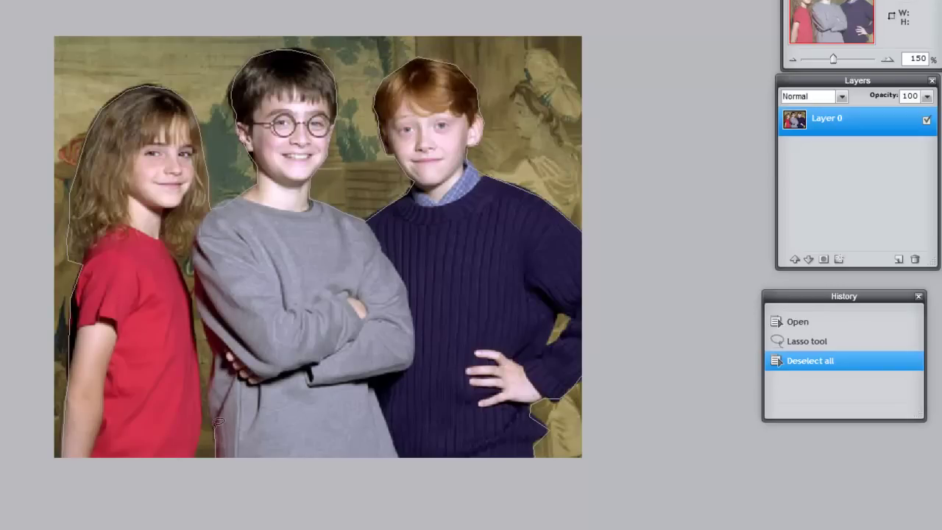
mouse_move(212, 402)
mouse_down()
mouse_move(216, 350)
mouse_move(189, 253)
mouse_move(202, 335)
mouse_move(201, 440)
mouse_up()
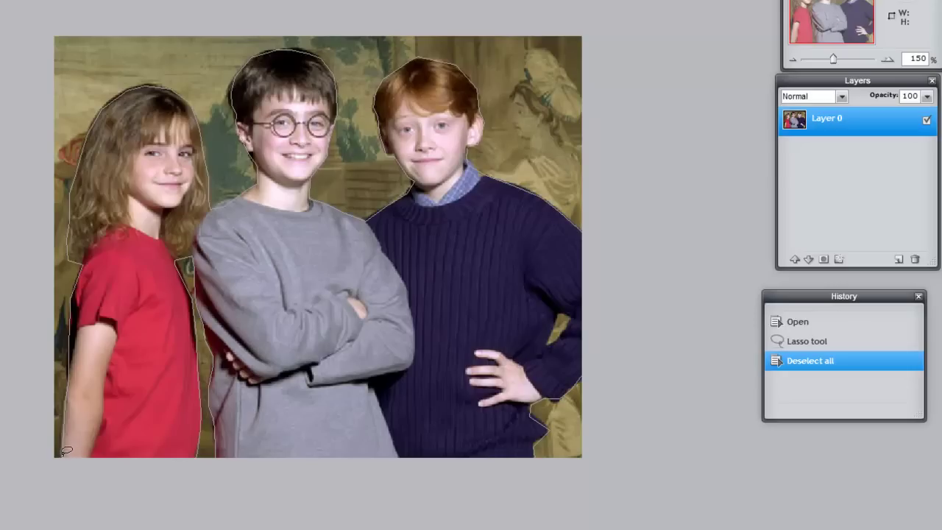
drag(73, 412, 81, 439)
drag(65, 450, 65, 450)
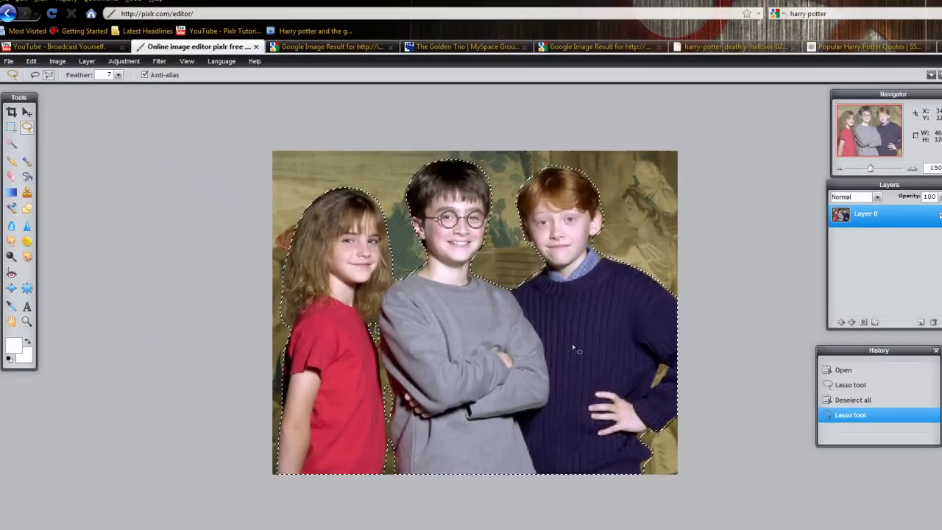
- Copy the selected children, move harry potter.pxd aside, and maximize the red-carpet photo
click(30, 61)
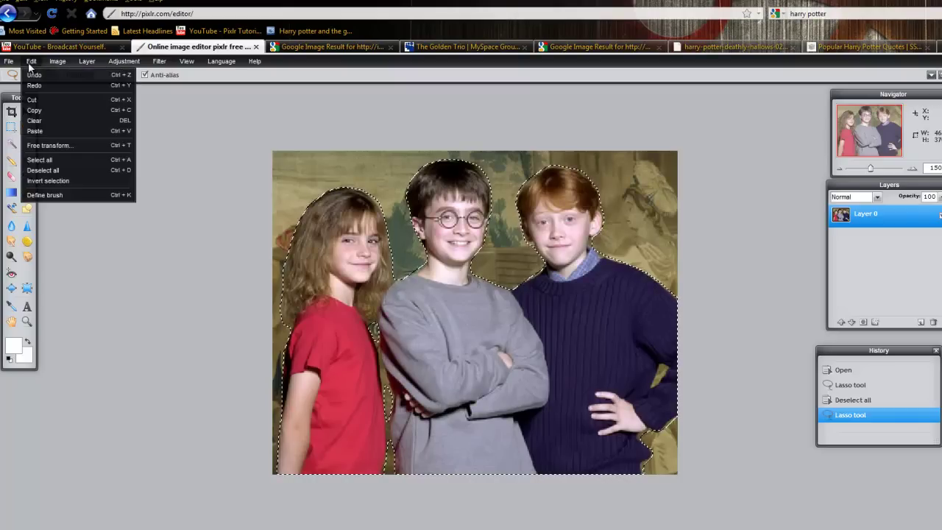
click(34, 110)
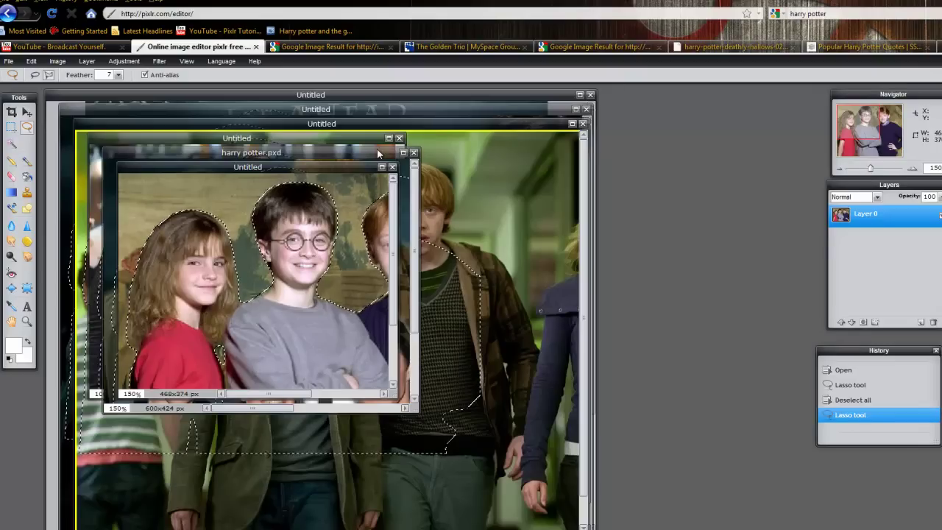
drag(374, 150, 235, 278)
click(333, 139)
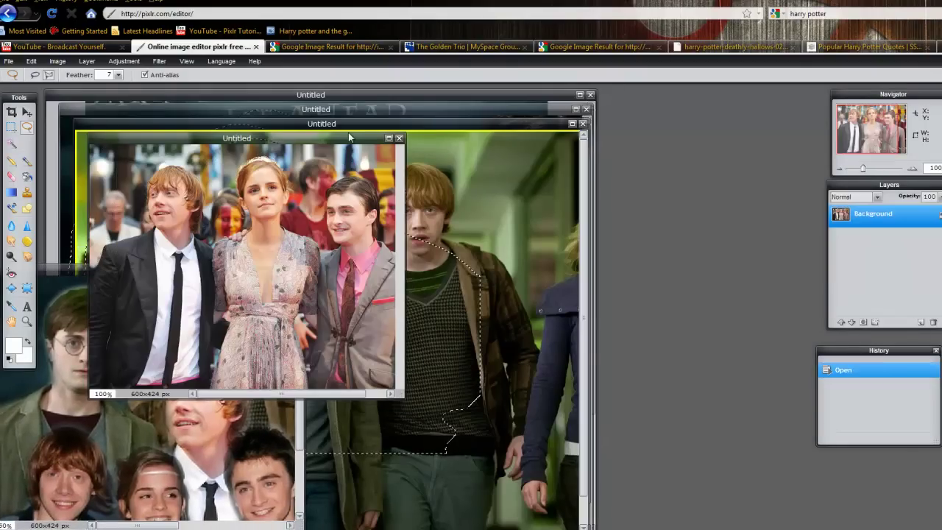
click(389, 140)
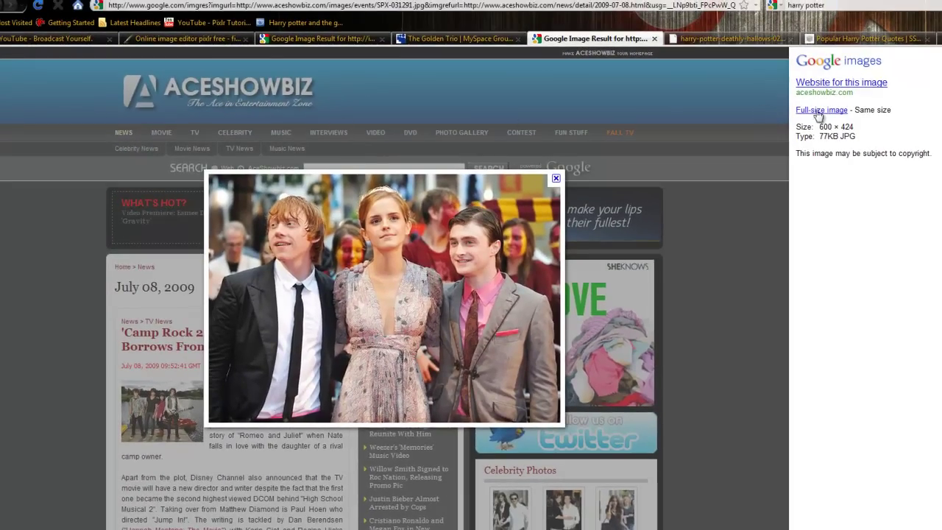
- Paste the children onto the red-carpet photo and move them to the bottom centre, before the adults
click(184, 38)
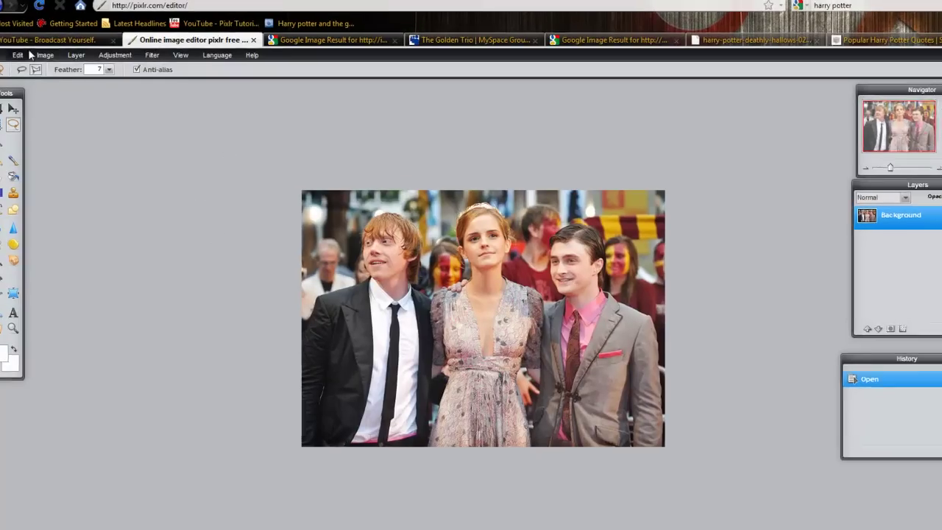
click(16, 53)
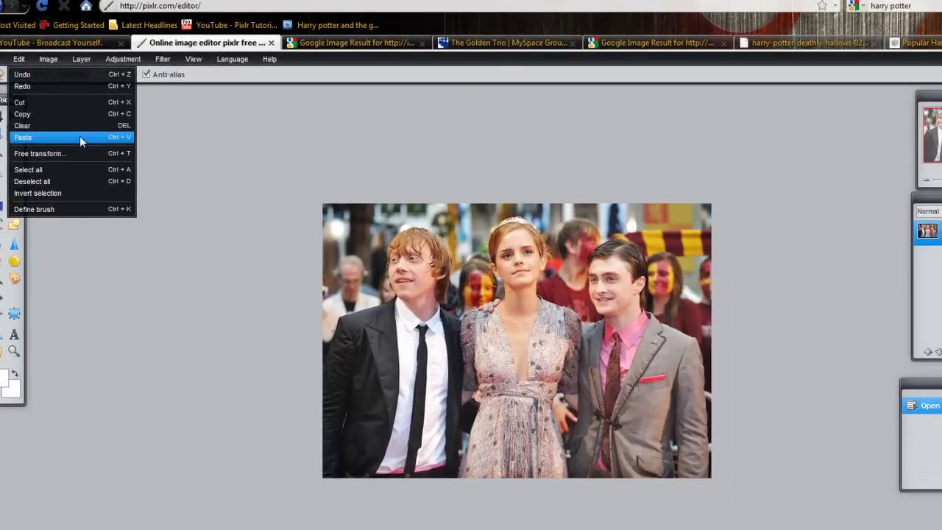
click(79, 136)
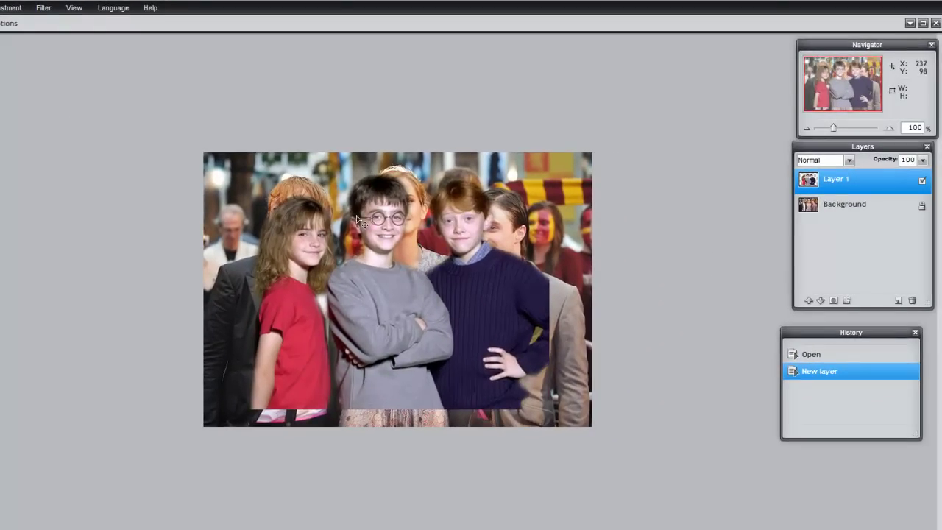
mouse_move(392, 230)
mouse_down()
mouse_move(444, 313)
mouse_move(366, 263)
mouse_move(469, 333)
mouse_move(490, 379)
mouse_up()
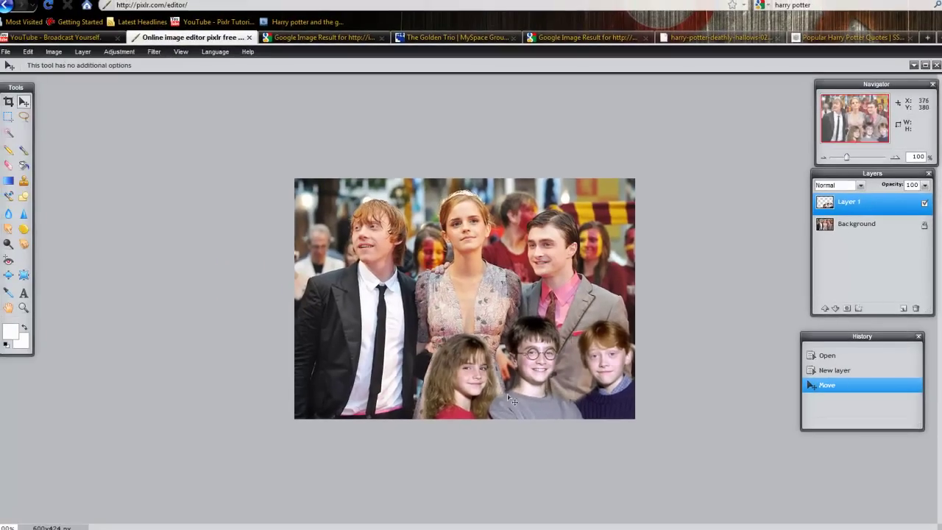
mouse_move(514, 401)
mouse_down()
mouse_move(498, 361)
mouse_move(517, 386)
mouse_up()
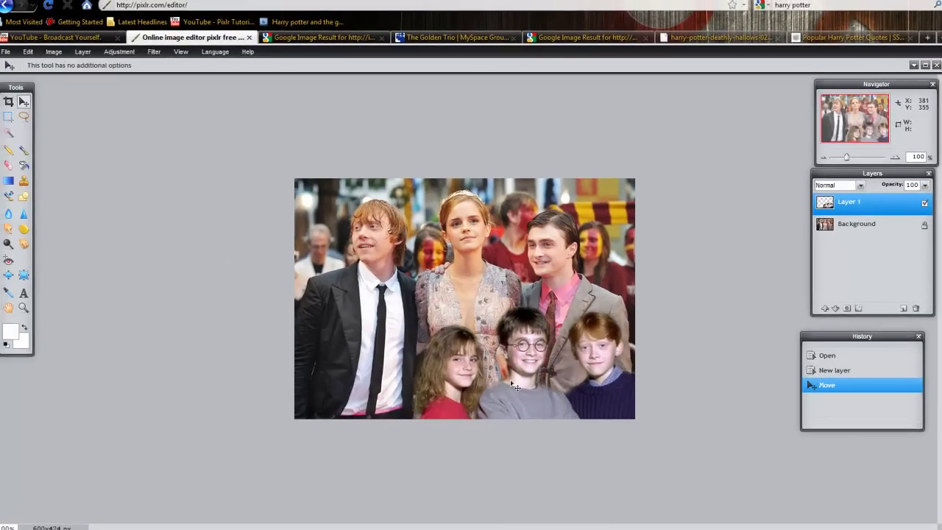
- Rename Layer 1 to Young Version and toggle its visibility off and on to check it
double_click(854, 208)
text(Young Version)
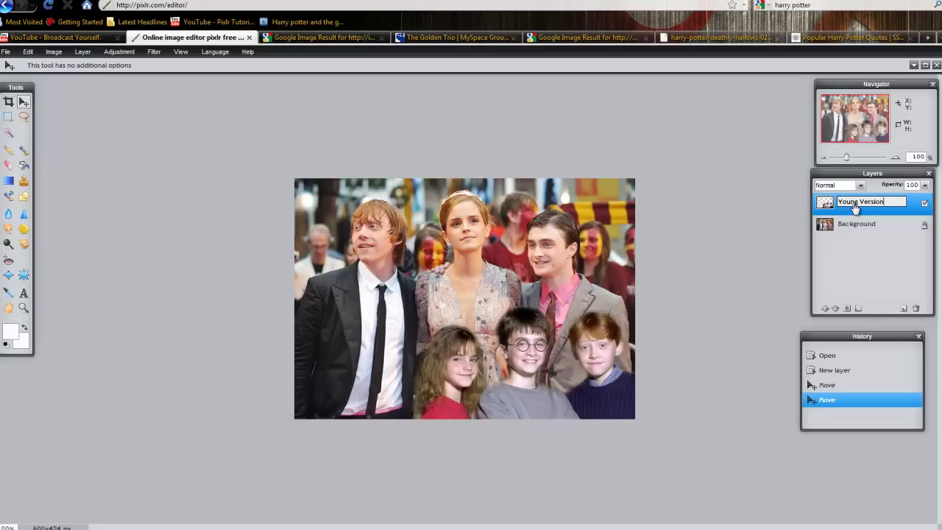
click(861, 226)
click(864, 206)
click(925, 205)
click(925, 205)
- Unlock the background into Layer 0 and toggle it off and on to check the cut-out
click(926, 228)
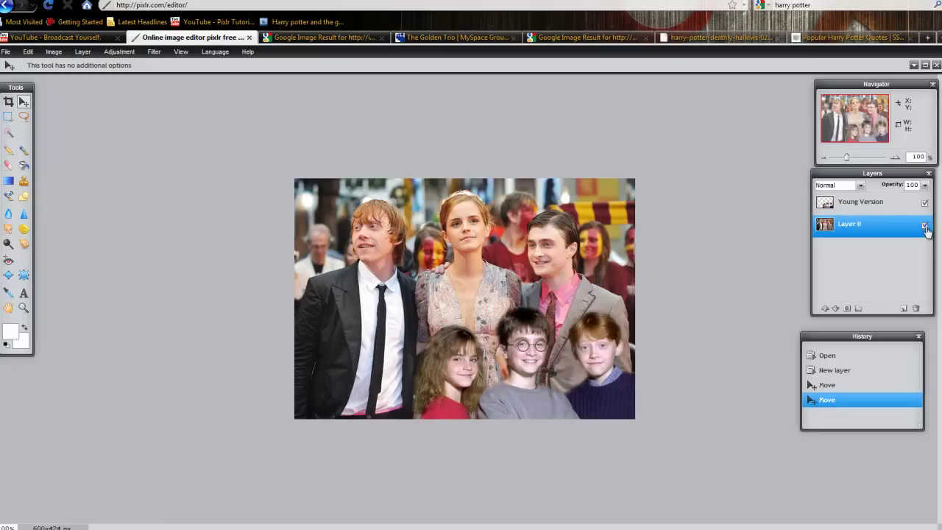
click(926, 225)
click(925, 225)
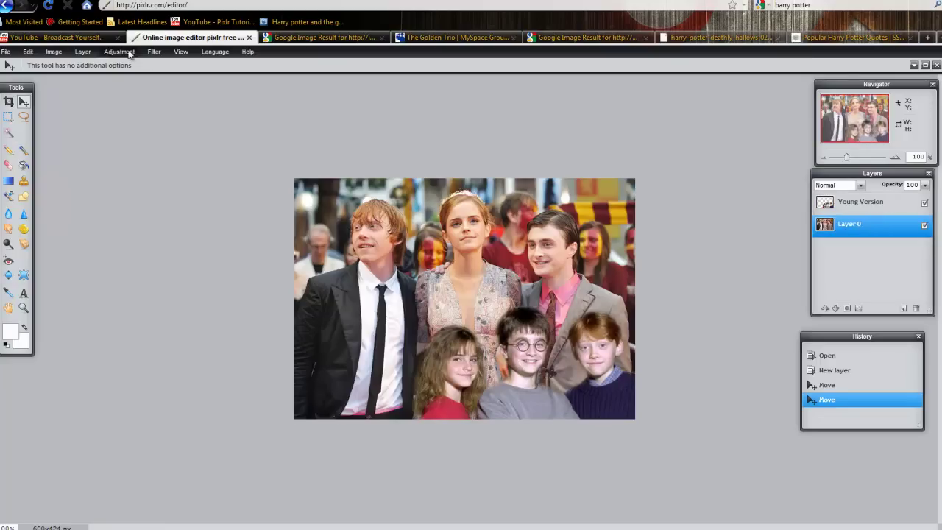
click(55, 37)
click(177, 38)
- View the Google Image Result and MySpace Golden Trio tabs, then restore Pixlr's maximized image window
click(337, 38)
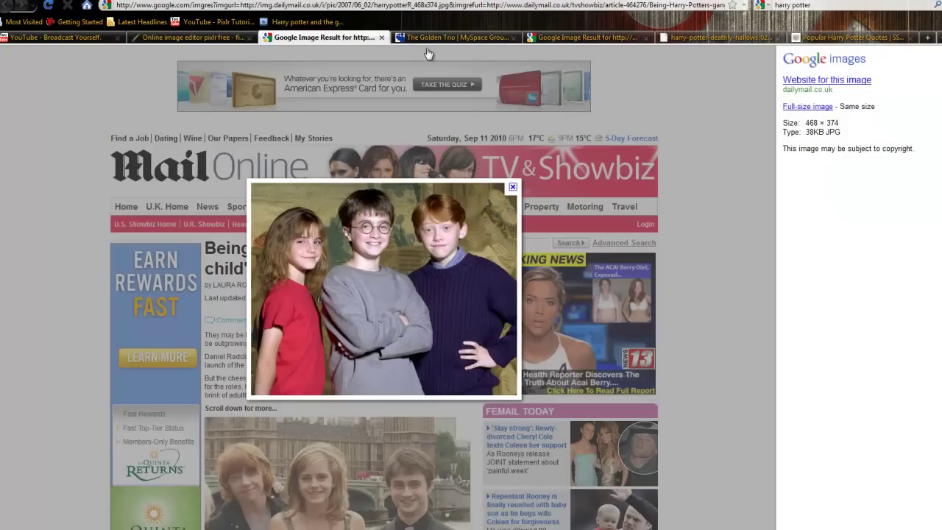
click(456, 38)
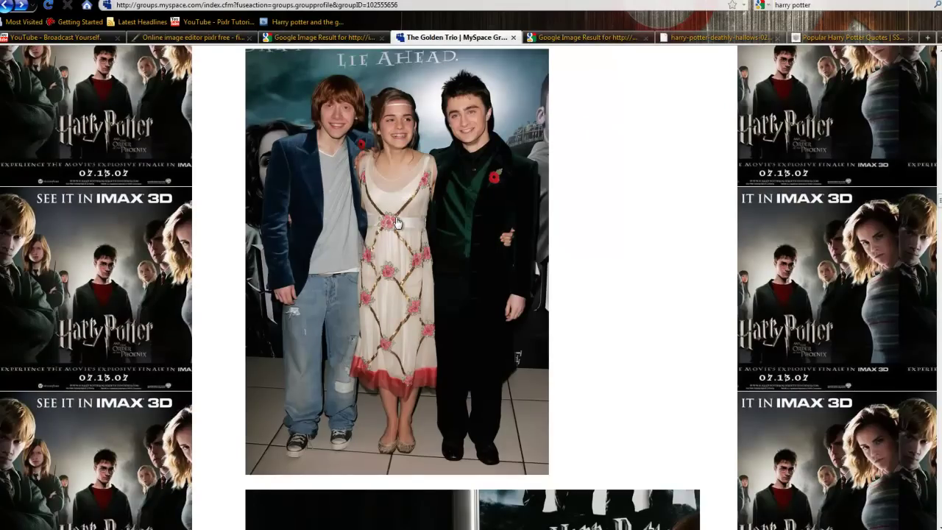
click(193, 37)
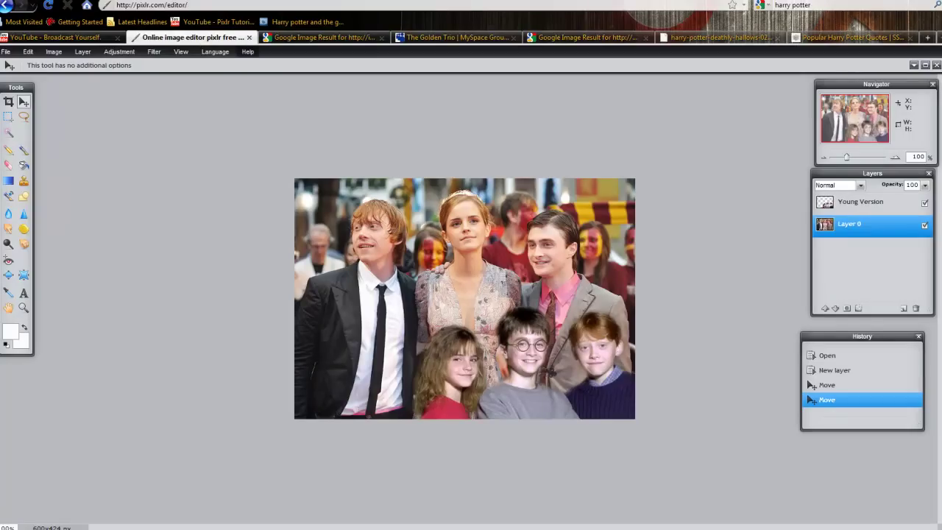
click(925, 66)
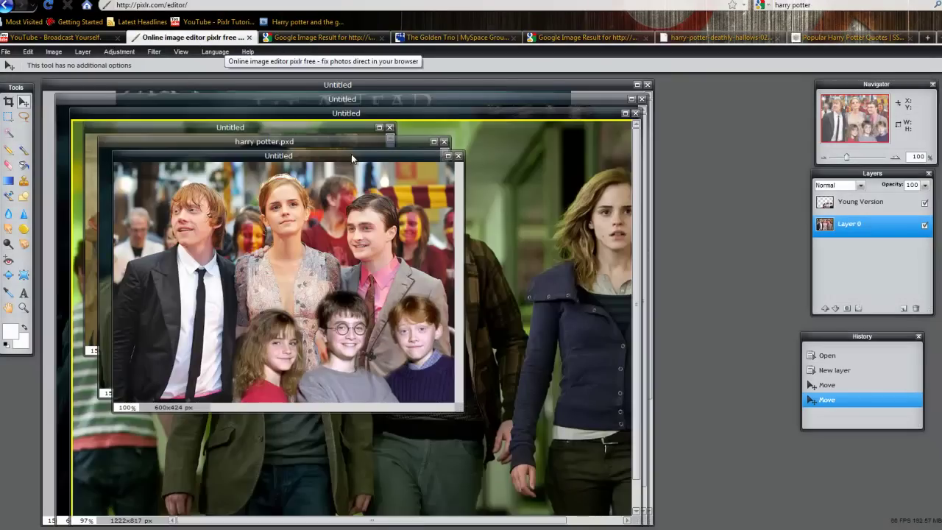
- Rearrange the open image windows and bring the teenage trio photo forward, resizing its window
drag(351, 158, 659, 140)
drag(290, 144, 234, 300)
drag(317, 135, 245, 281)
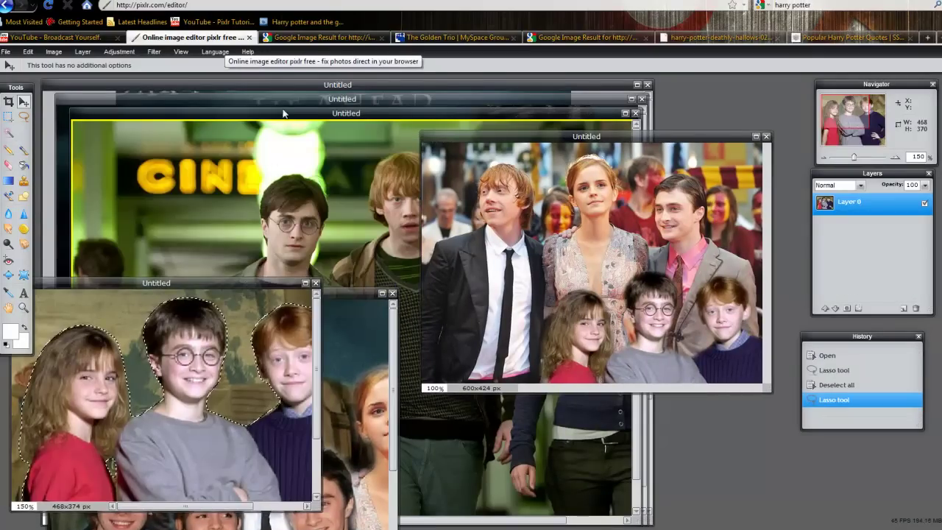
click(288, 97)
click(316, 85)
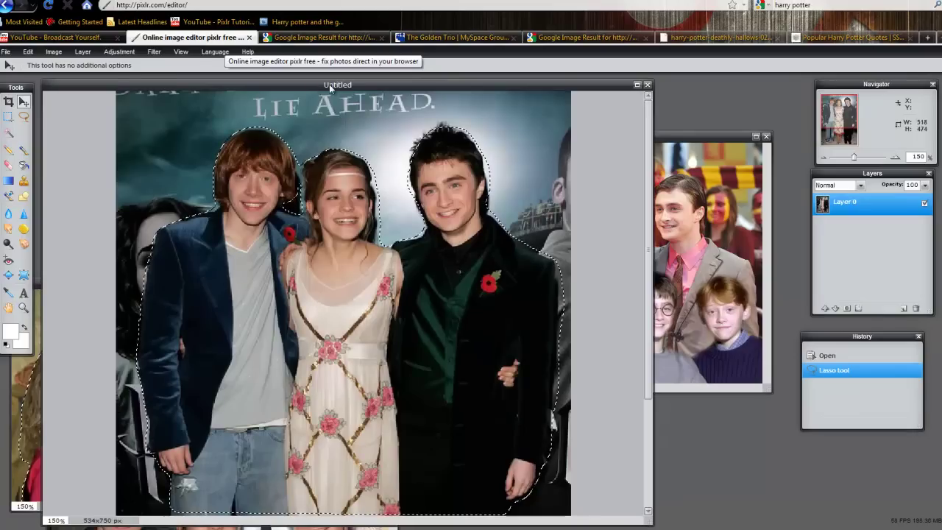
drag(329, 84, 314, 75)
mouse_move(633, 508)
mouse_down()
mouse_move(279, 386)
mouse_move(589, 526)
mouse_up()
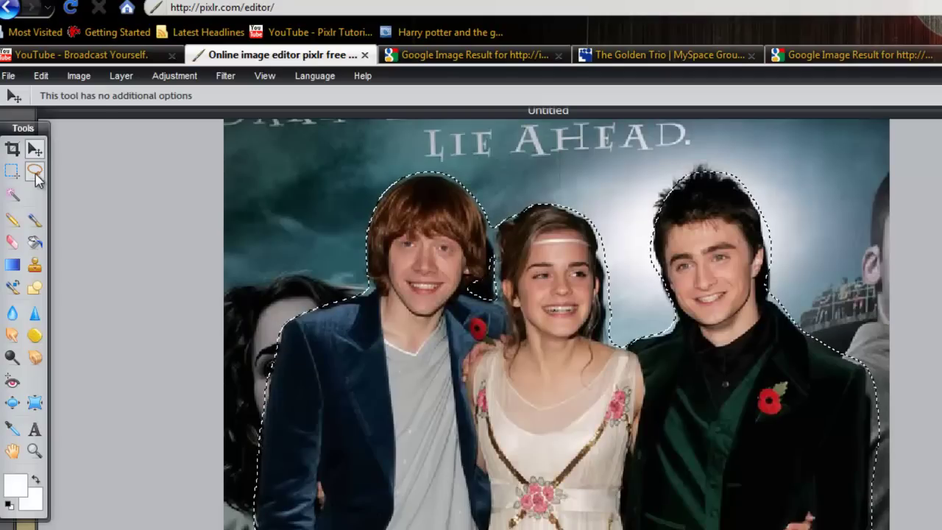
- Set the Lasso to polygon mode, copy the outlined teenage trio, and maximize the composite
click(28, 140)
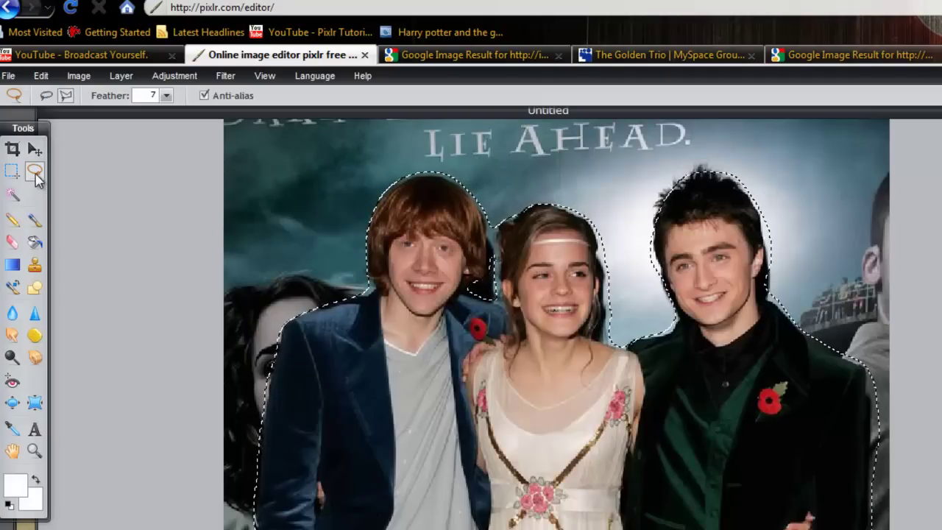
click(66, 96)
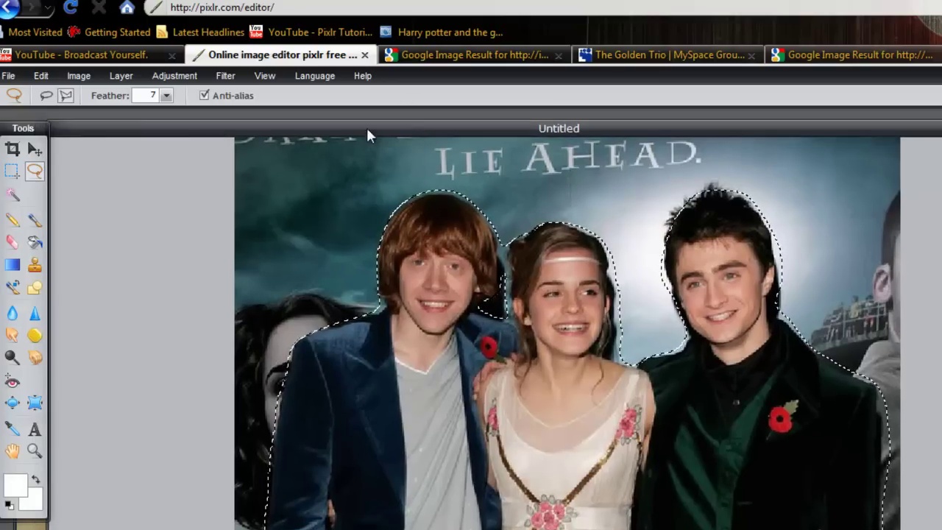
click(41, 75)
click(61, 148)
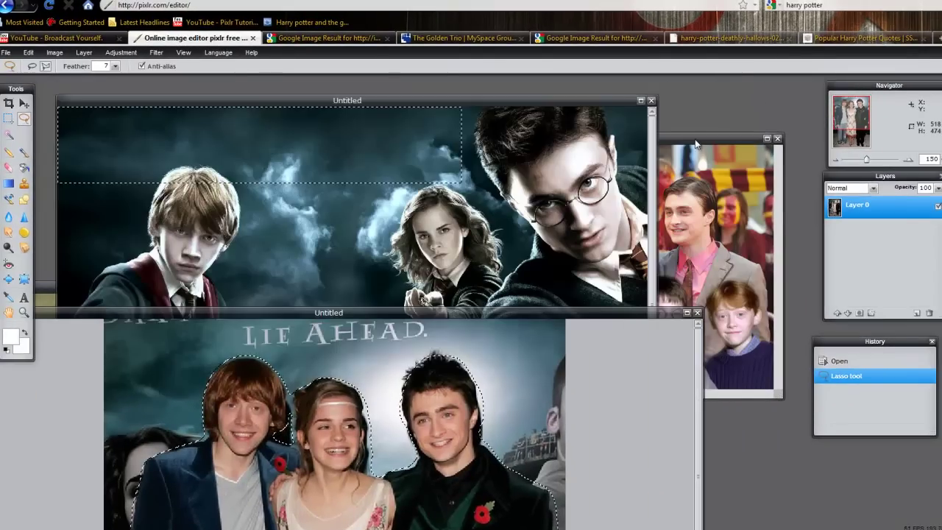
click(695, 142)
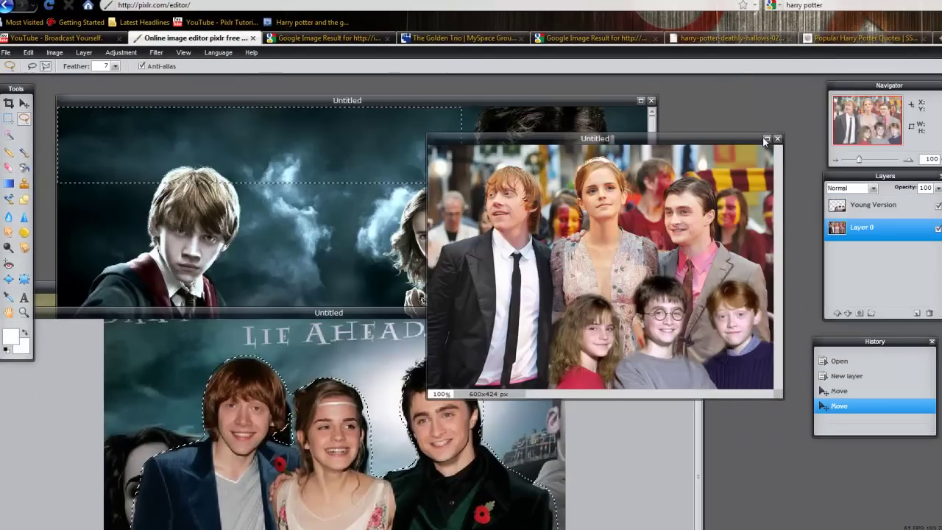
click(767, 139)
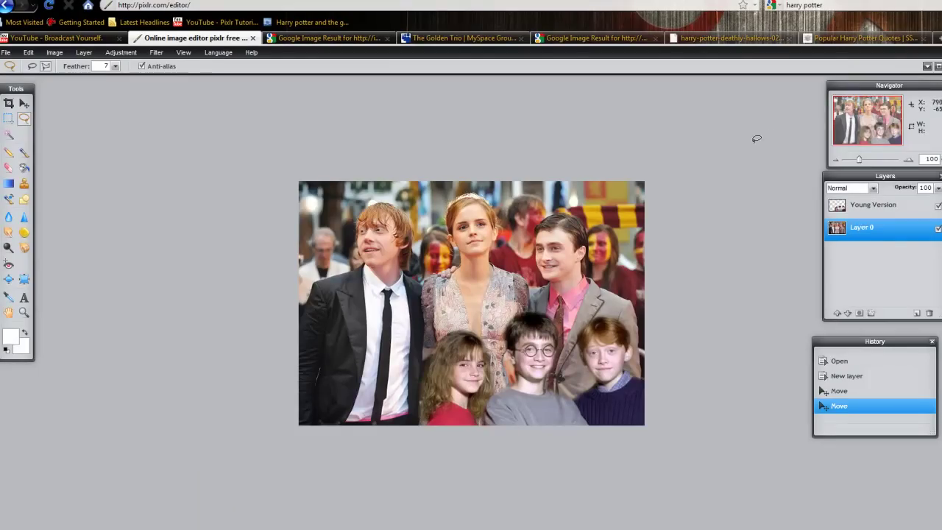
- Paste the teenage trio as Layer 2, drag it left of centre, and hide a layer
key(ctrl+v)
click(24, 103)
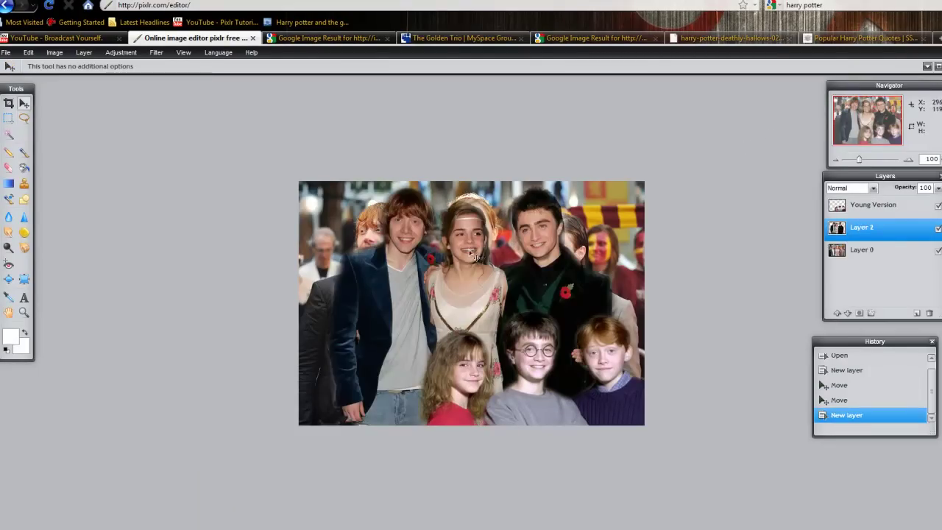
mouse_move(475, 242)
mouse_down()
mouse_move(424, 324)
mouse_move(401, 314)
mouse_up()
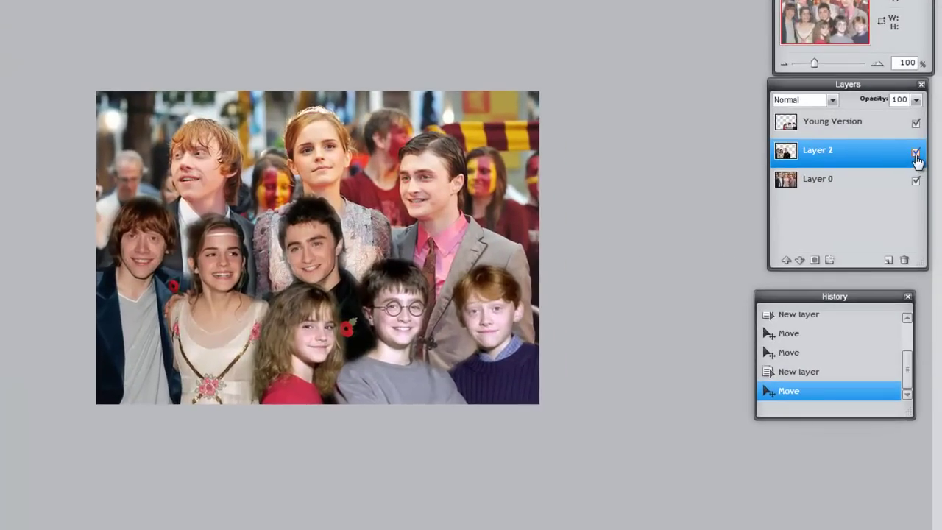
click(916, 154)
- Hide the Young Version layer and lasso around the three adult actors in the base photo
click(916, 125)
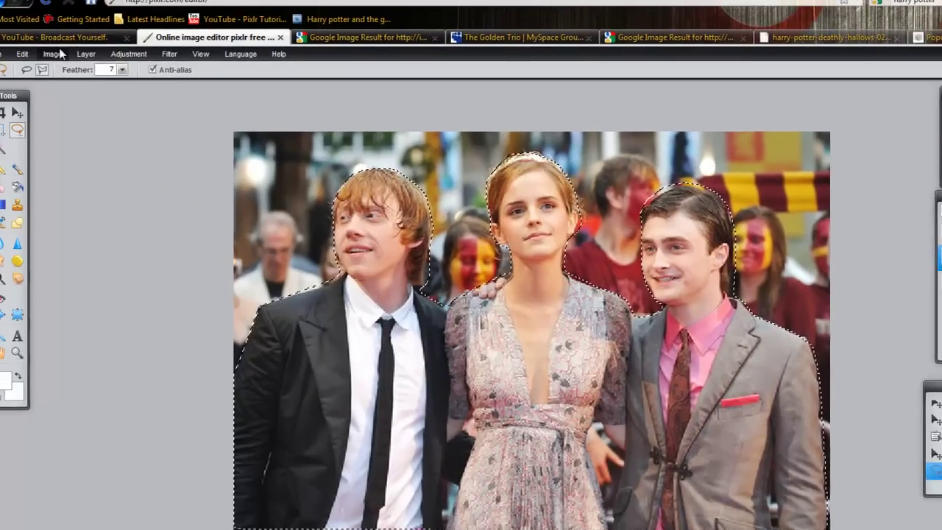
click(37, 60)
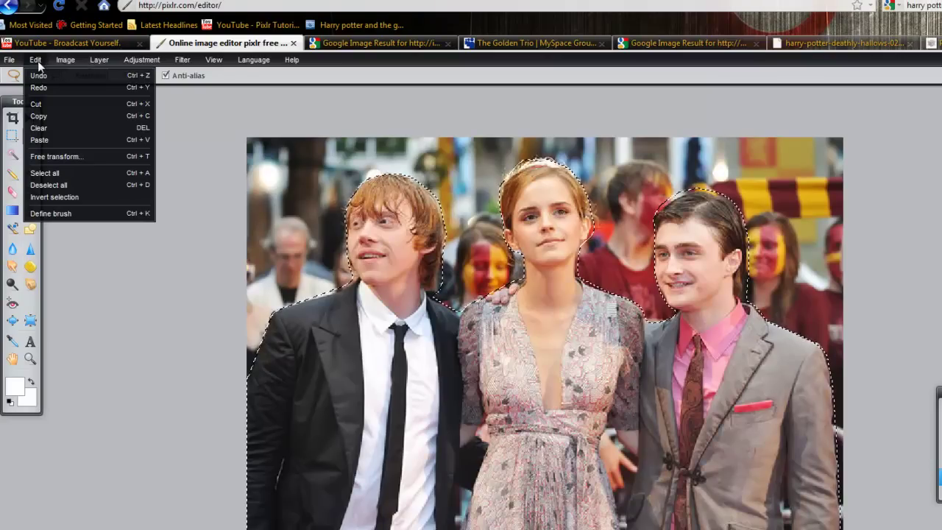
- Invert the selection onto the background and try a desaturate, then undo it
click(34, 197)
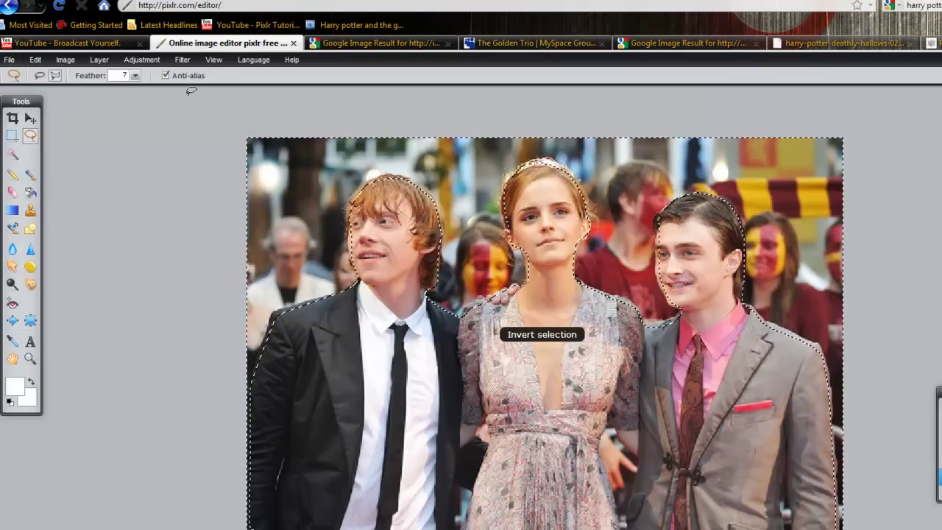
click(138, 63)
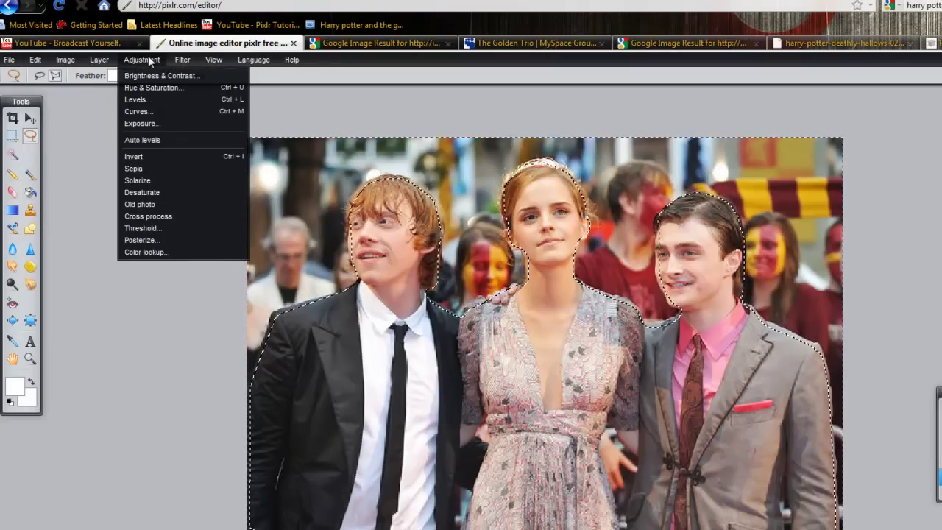
click(150, 192)
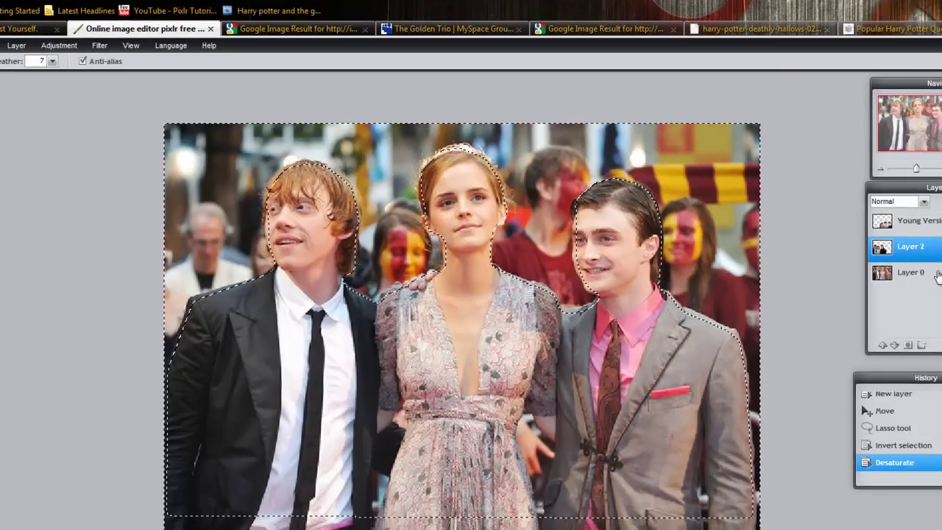
key(ctrl+z)
click(854, 263)
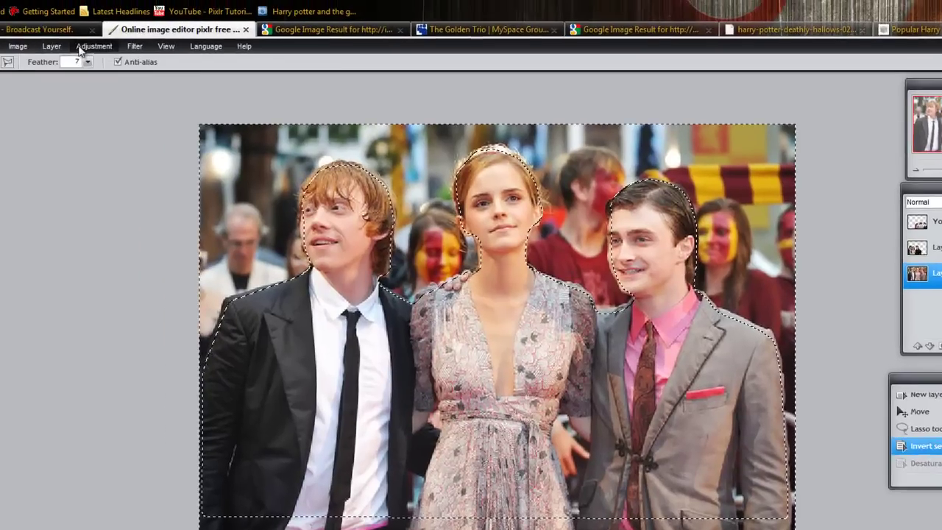
click(128, 50)
key(Escape)
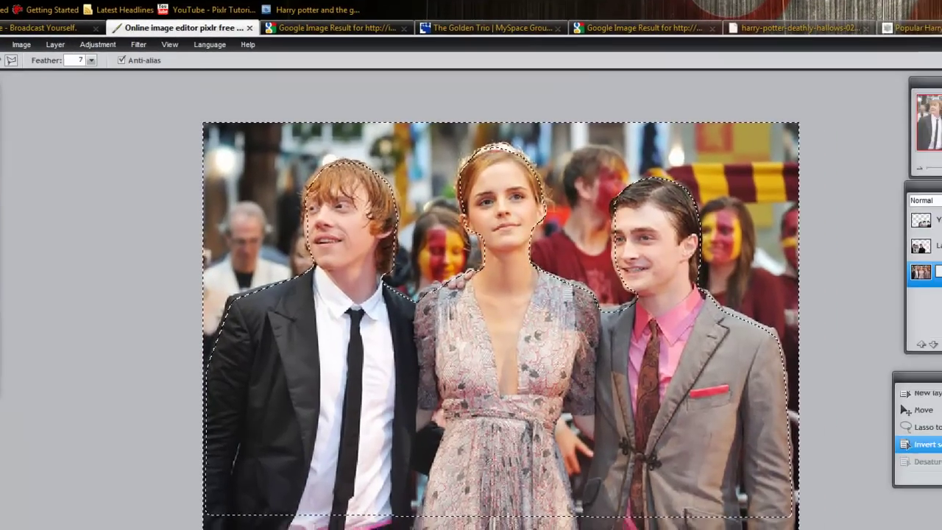
- Rename the base photo layer to 'late teens'
double_click(851, 252)
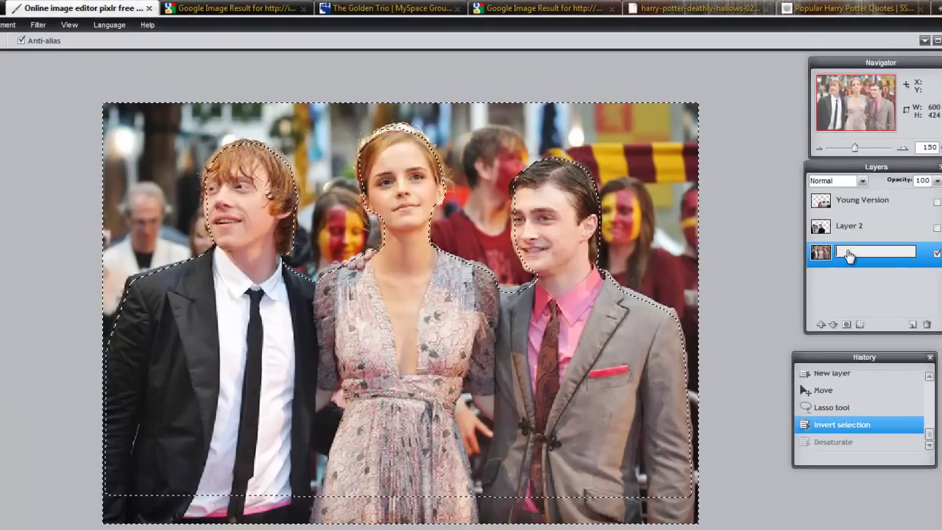
text(late teens)
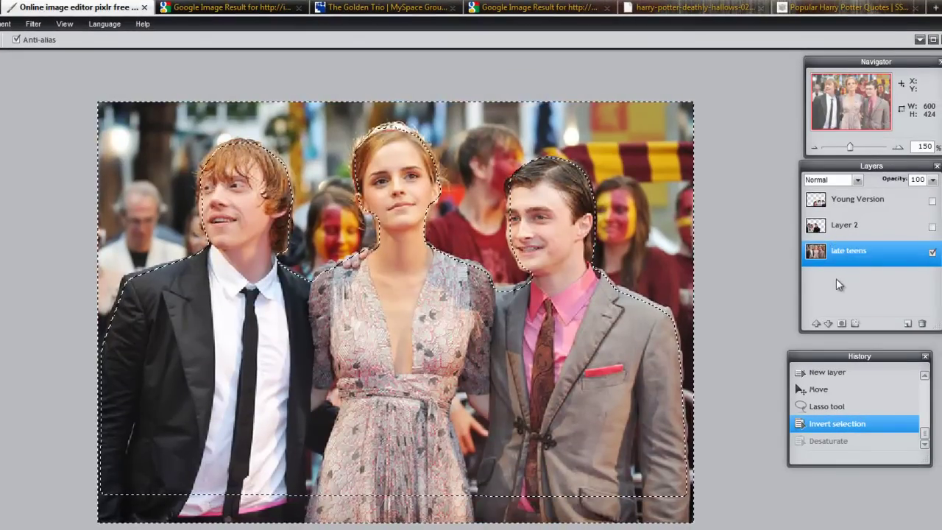
click(842, 284)
- Desaturate the background around the trio, then show Layer 2 and Young Version again
click(132, 48)
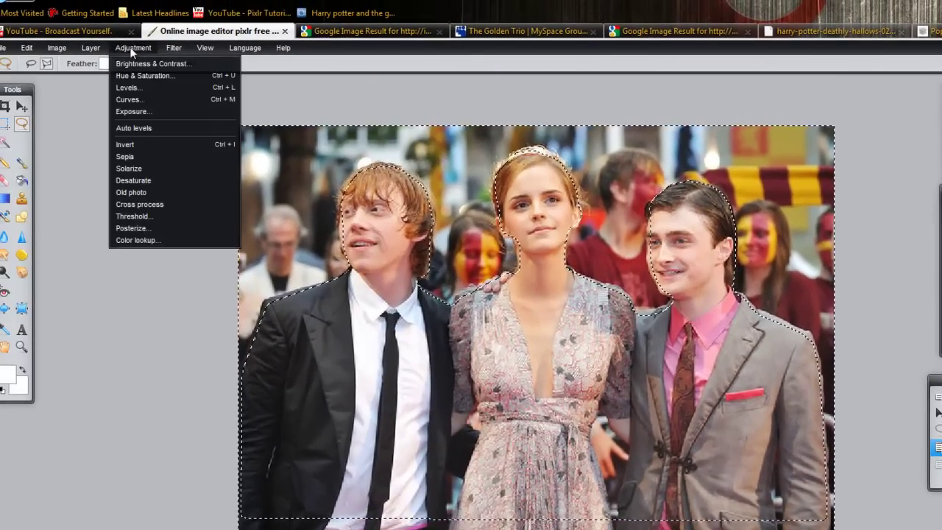
click(122, 181)
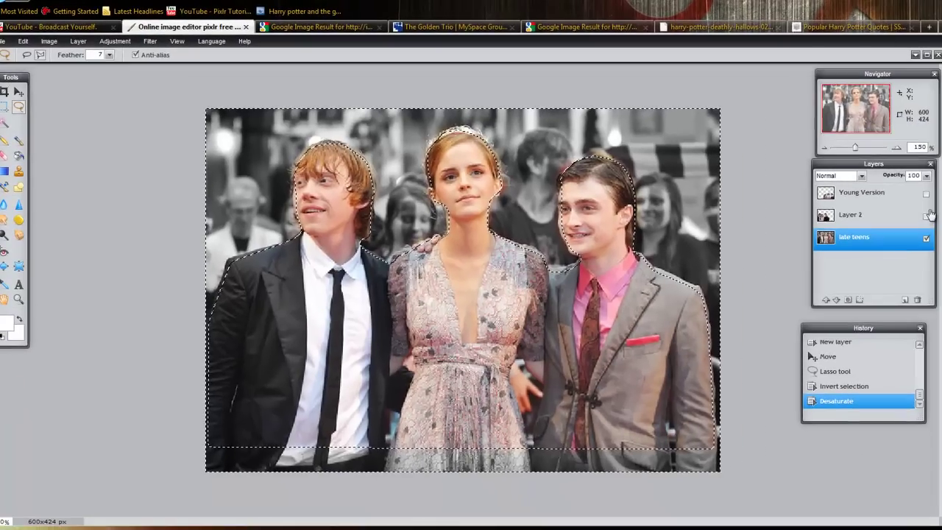
click(926, 215)
click(927, 195)
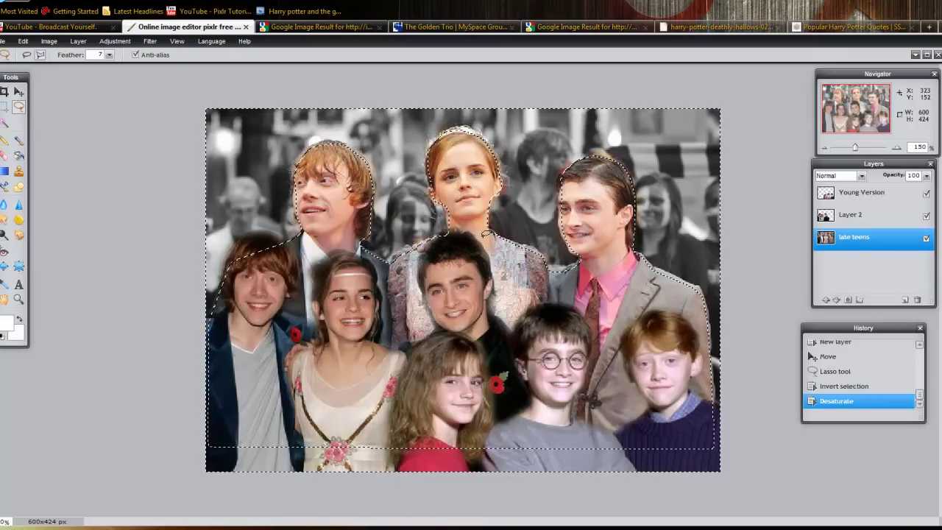
- Delete the selected background from late teens, deselect, and drag the layer right and down
key(ctrl+d)
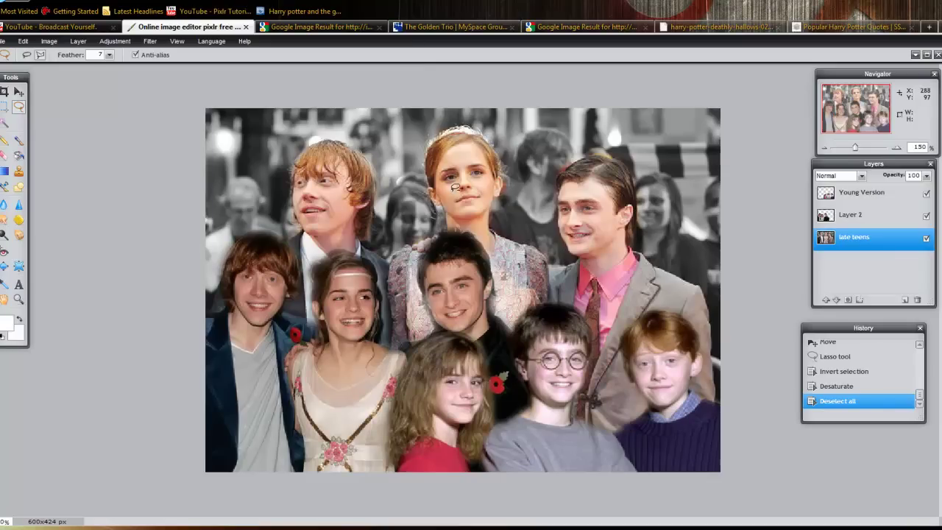
key(ctrl+z)
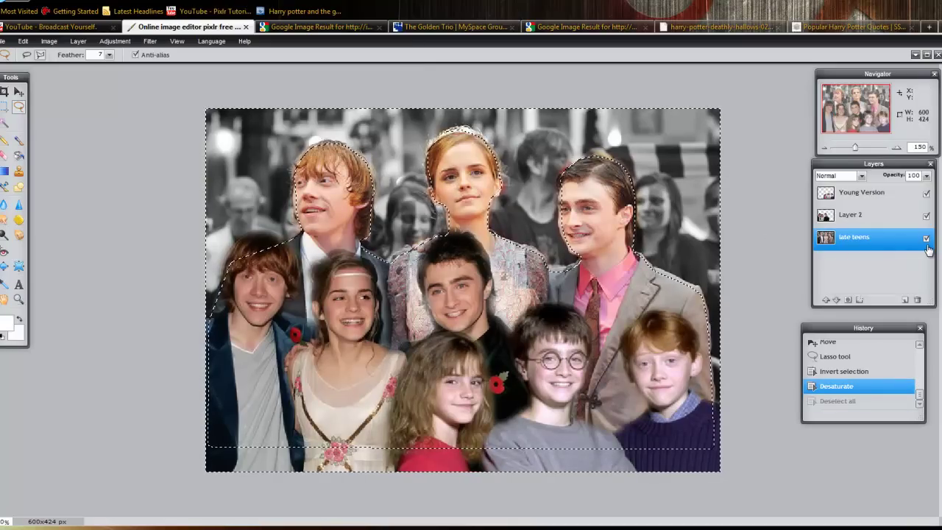
key(Delete)
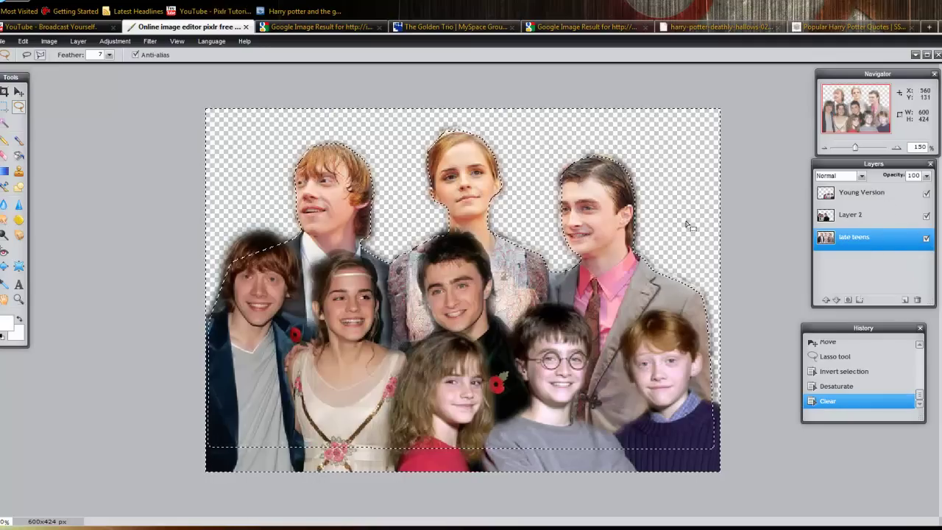
key(ctrl+d)
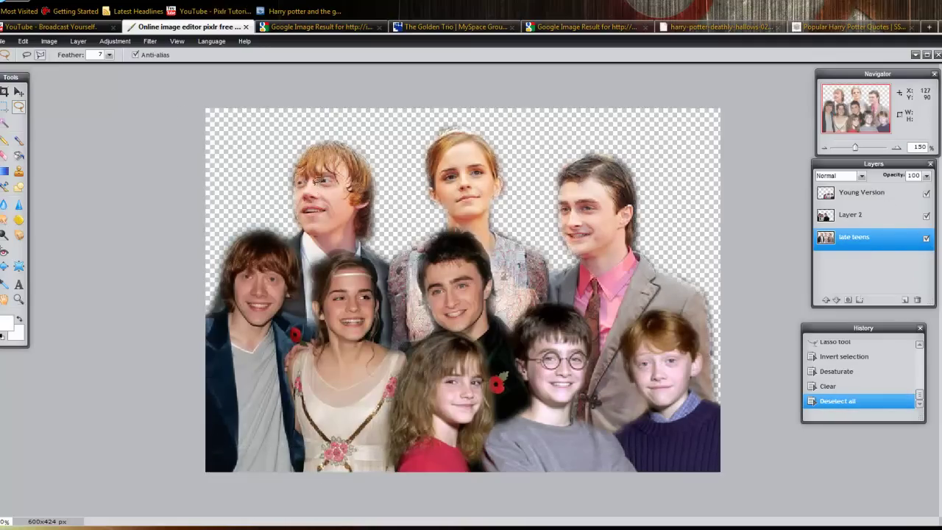
click(18, 91)
drag(327, 197, 391, 209)
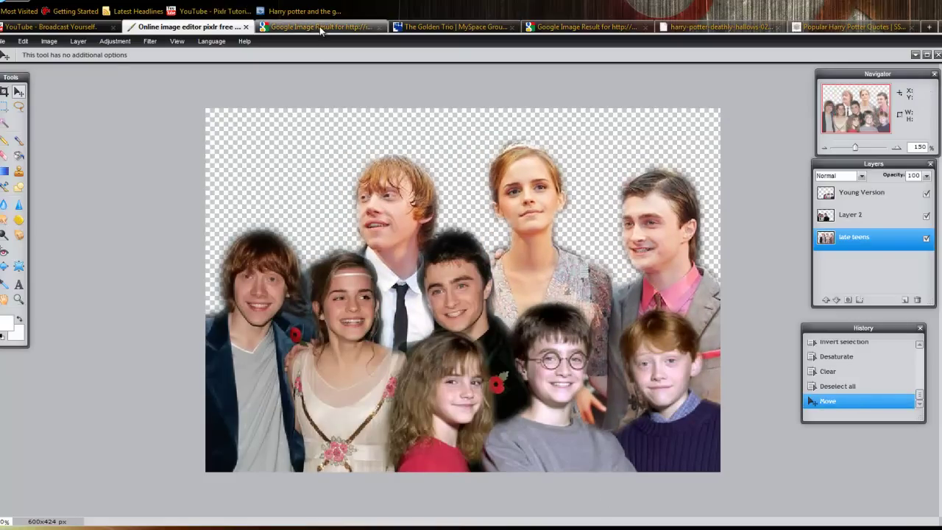
- Tile the open documents and bring the lasso-selected trio photo to the front
click(927, 56)
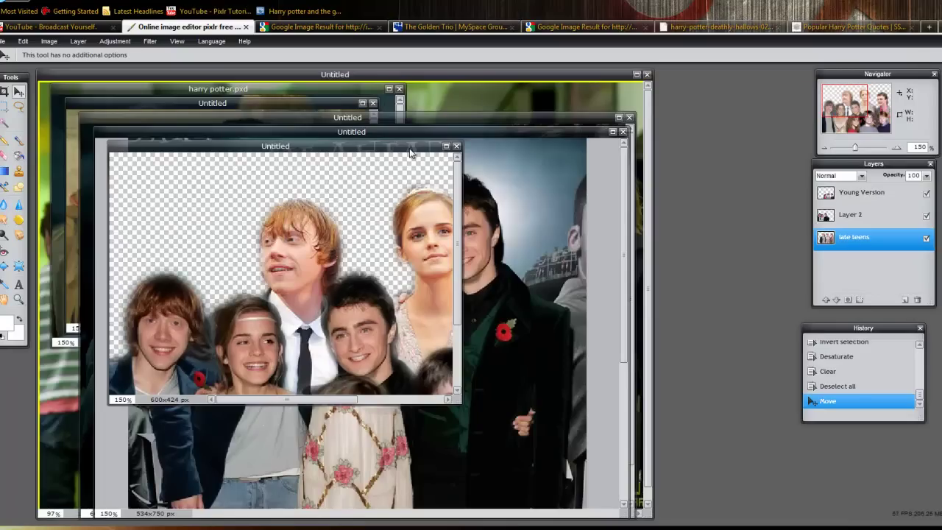
drag(410, 151, 758, 175)
click(284, 113)
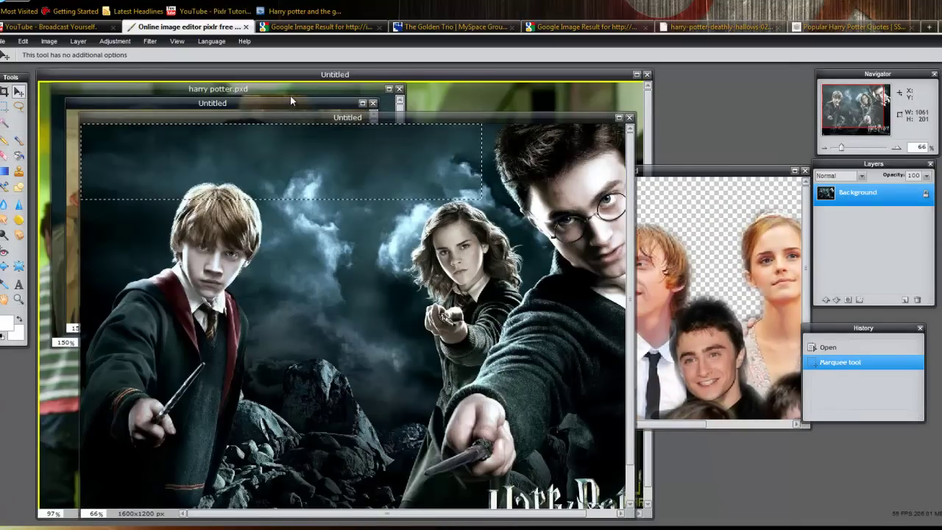
click(290, 102)
click(302, 89)
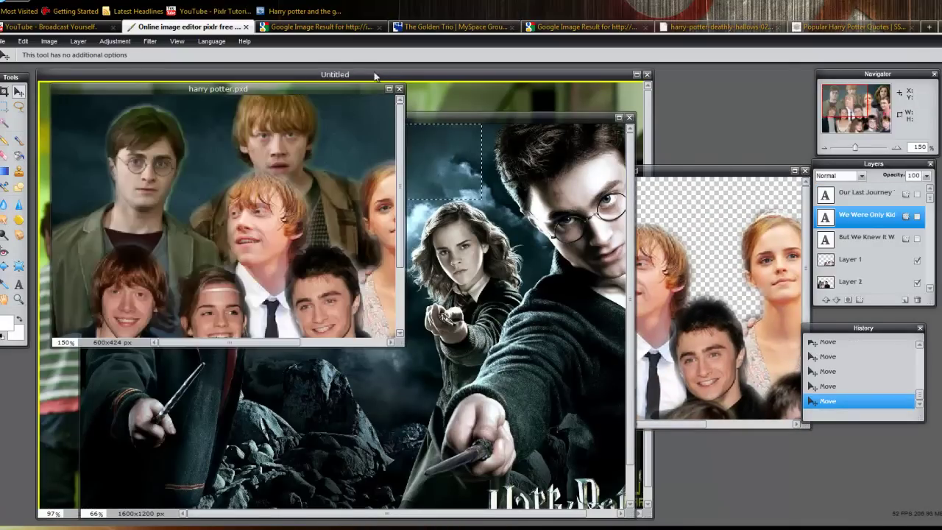
click(374, 73)
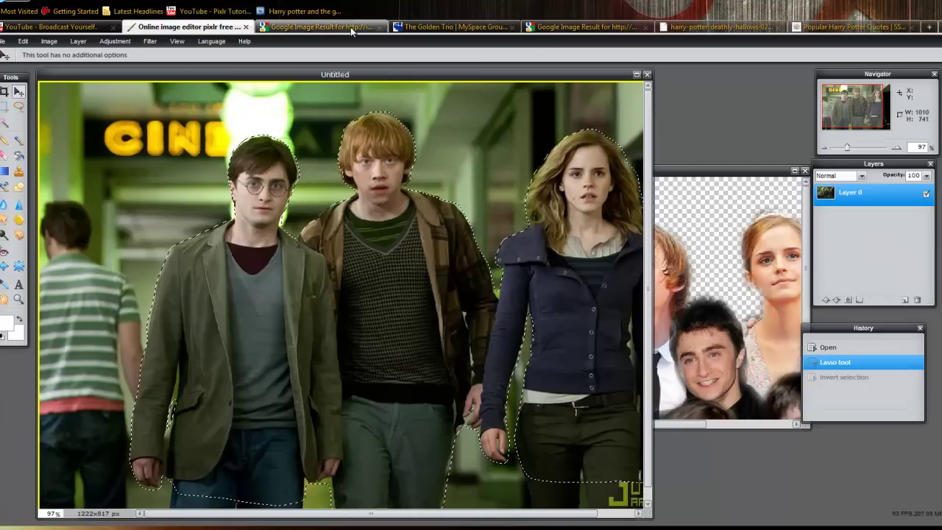
- Go through the Firefox tabs to the Deathly Hallows trio photo
click(351, 29)
click(417, 31)
click(566, 27)
click(766, 27)
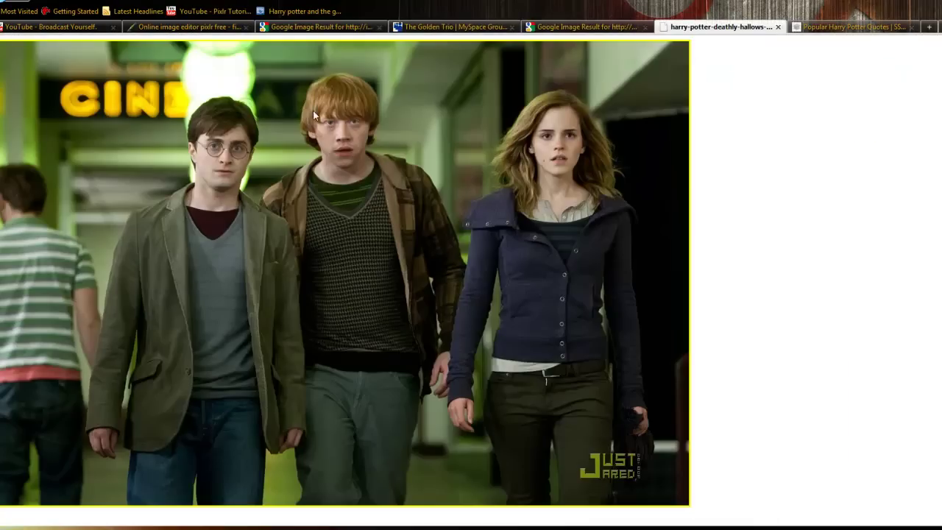
- View the trio photo's Google image result page, then go back to the Pixlr editor tab
click(13, 3)
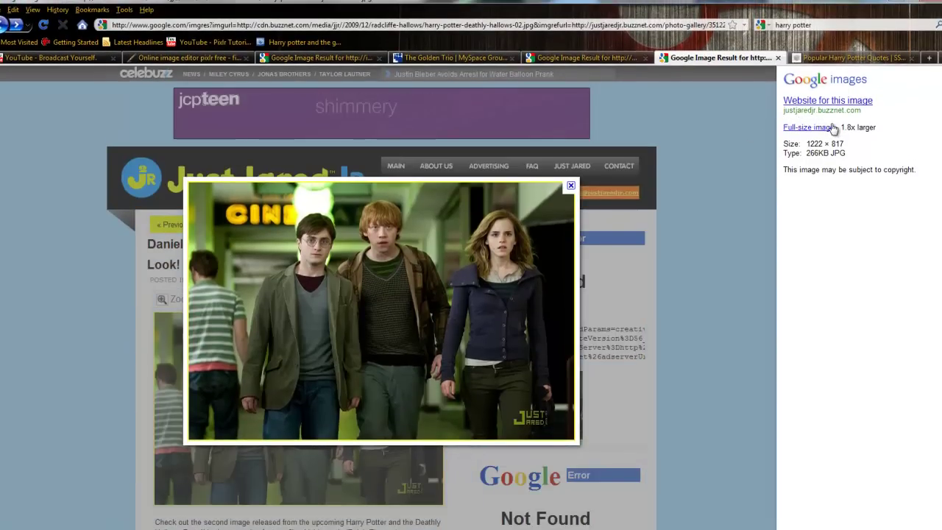
click(166, 58)
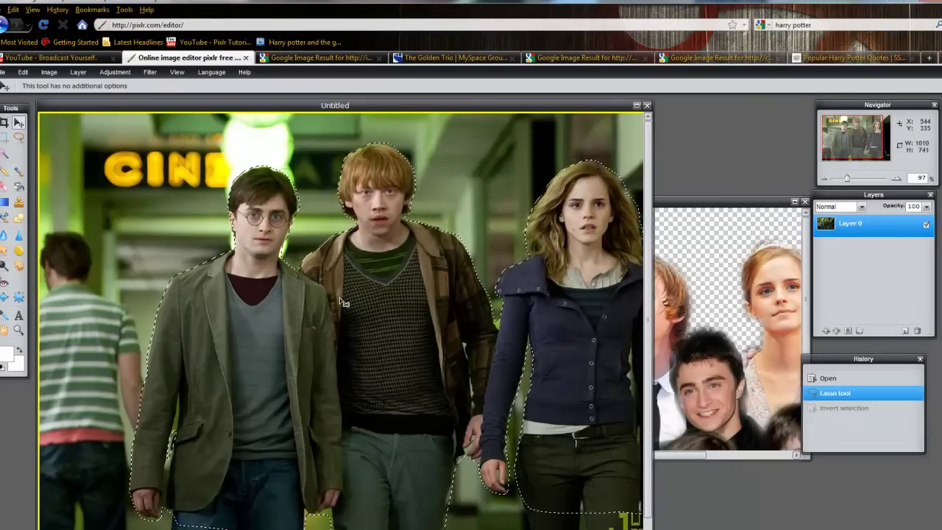
- Copy the lasso-selected trio and paste it into the maximized collage document
click(23, 71)
click(32, 125)
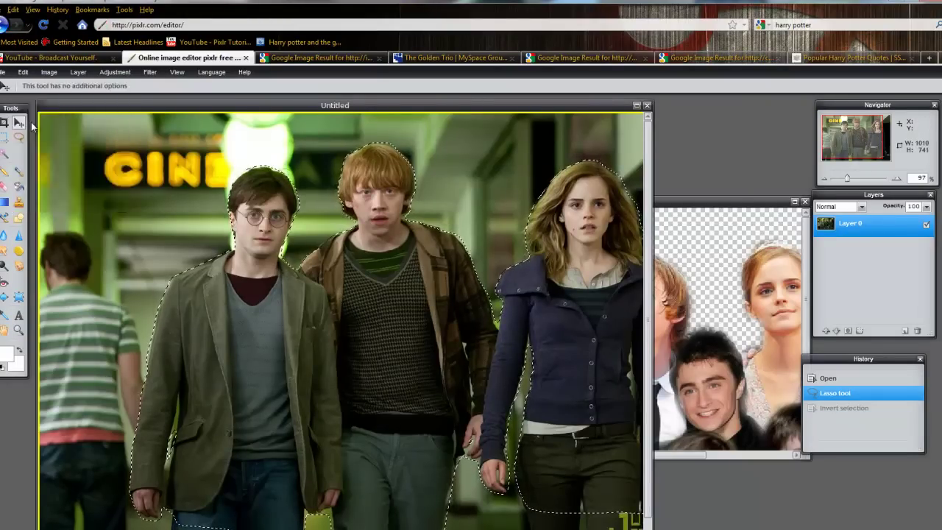
drag(789, 202, 460, 177)
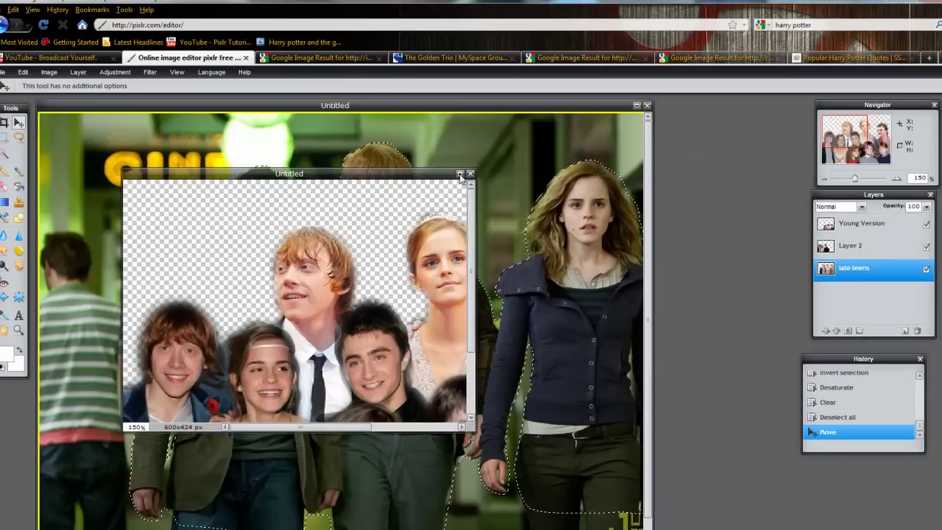
click(460, 174)
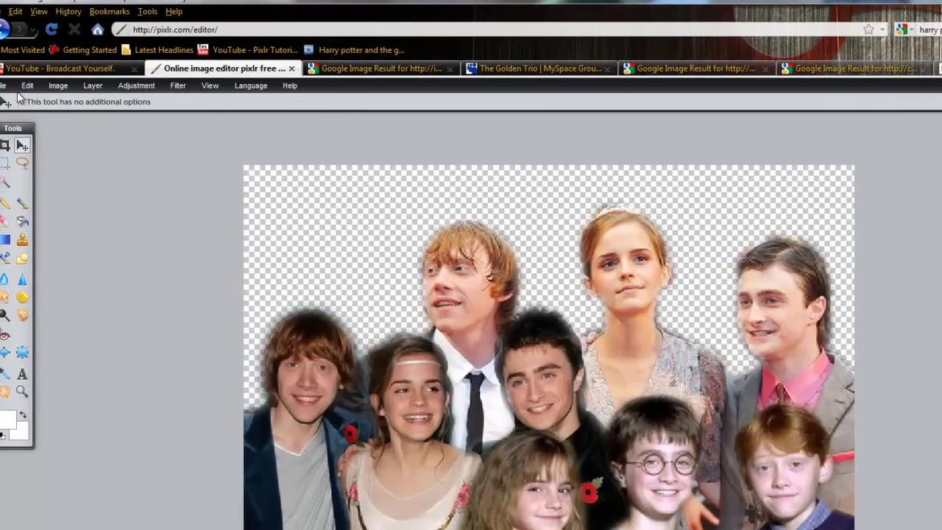
click(26, 85)
click(36, 169)
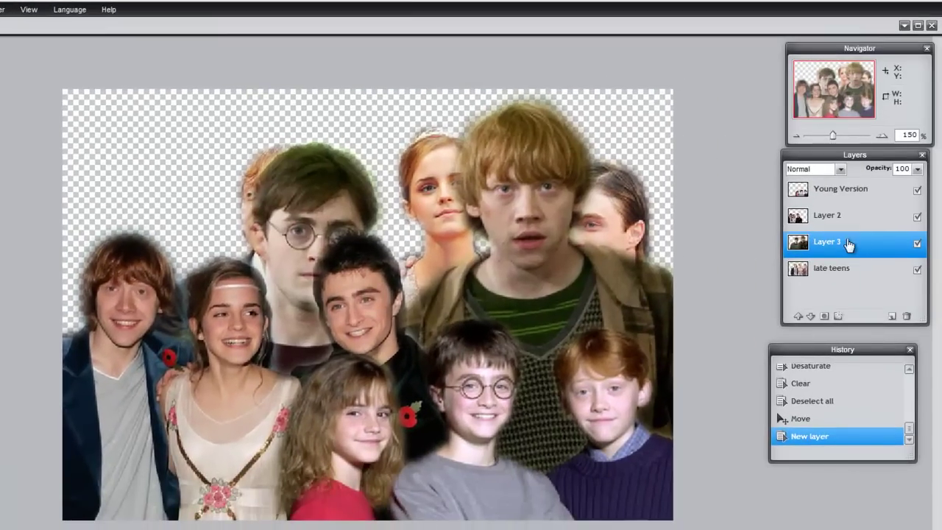
- Rename the pasted layer 'deathly', move it below late teens, and shift it left and up
double_click(835, 246)
text(deathly)
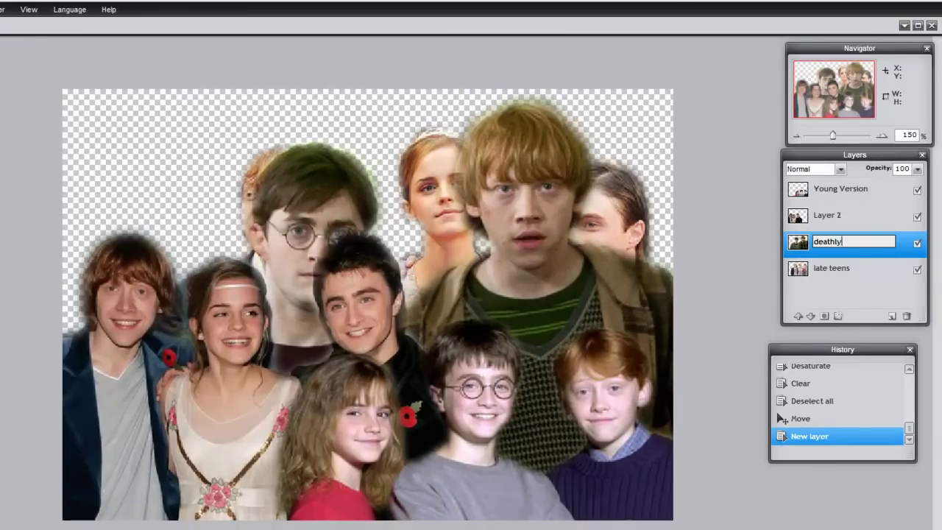
key(Return)
click(832, 249)
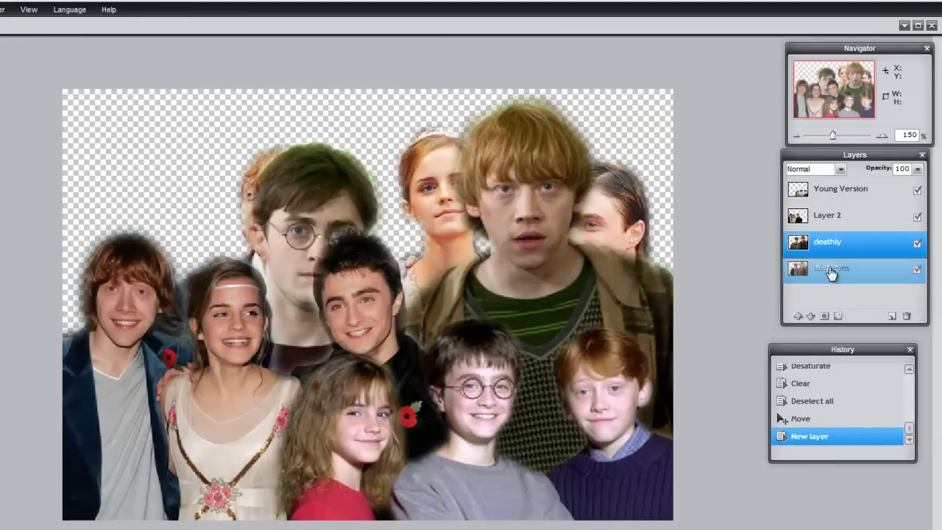
drag(831, 249, 830, 286)
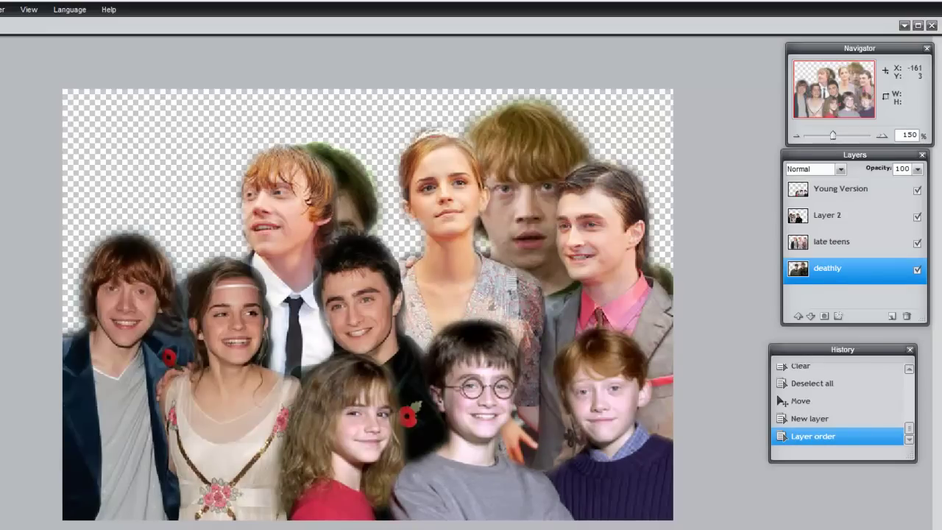
drag(546, 165, 385, 133)
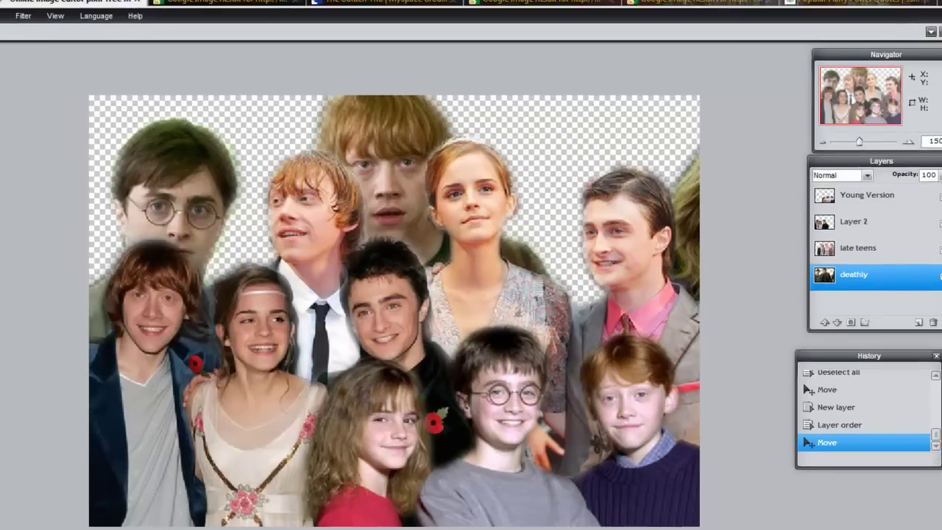
- Free-transform the deathly layer smaller and apply it, then undo a trial nudge
click(18, 50)
click(36, 148)
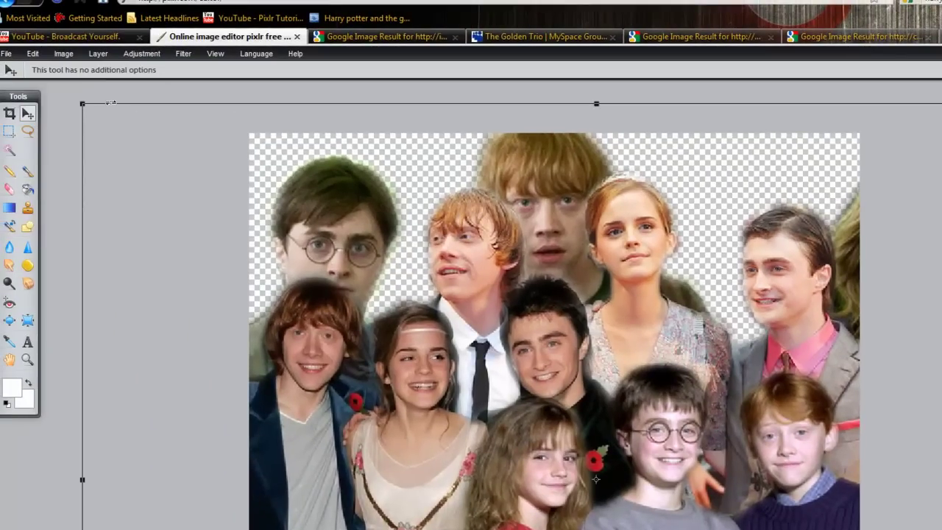
drag(83, 103, 189, 215)
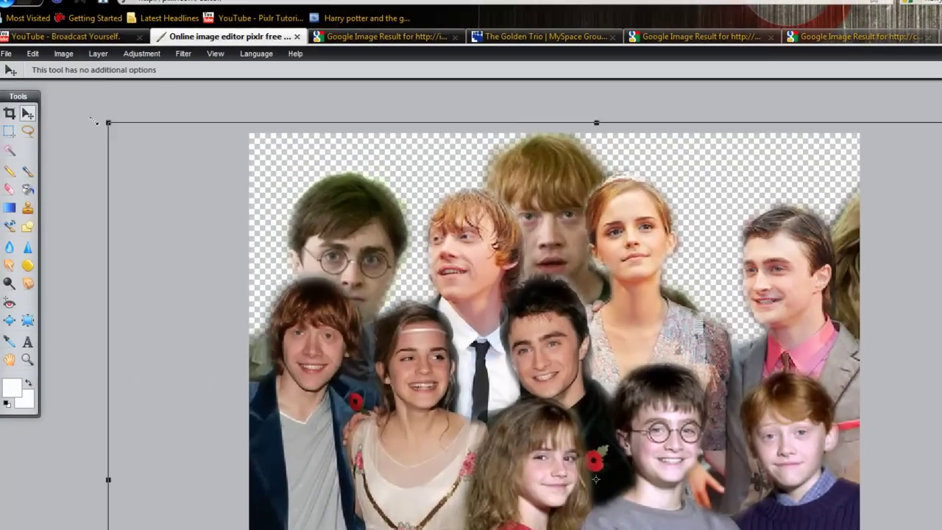
drag(179, 208, 174, 204)
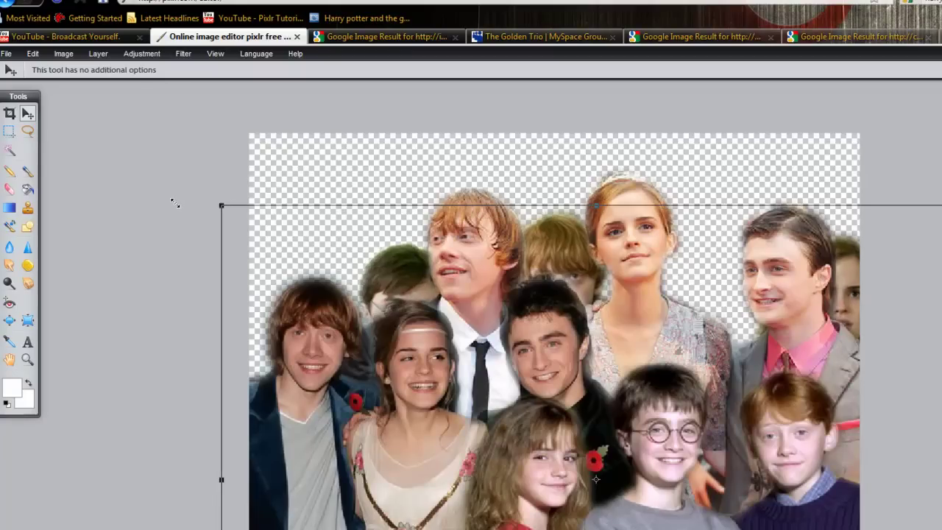
click(784, 190)
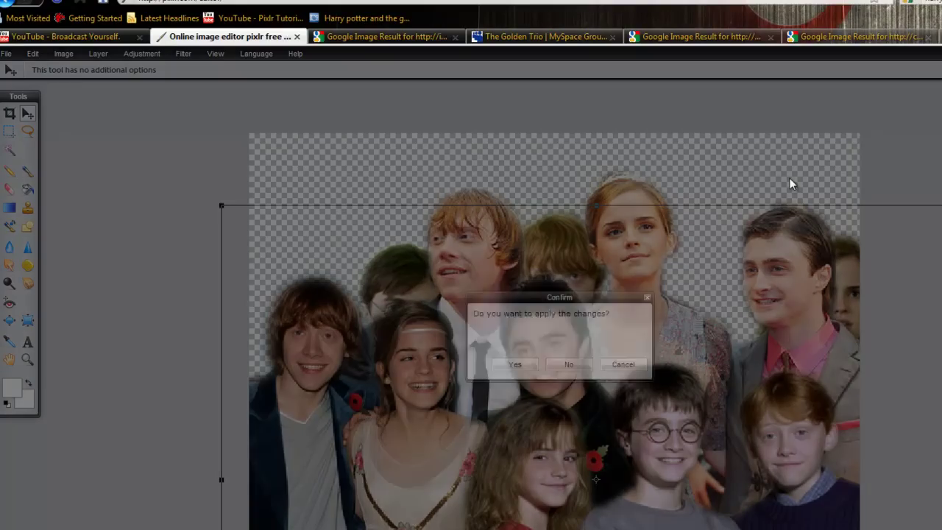
click(515, 365)
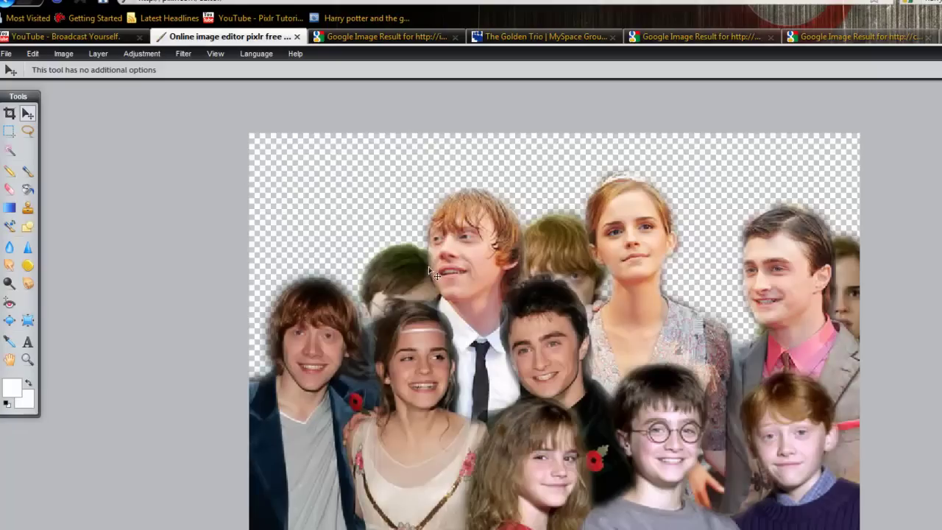
drag(381, 190, 399, 186)
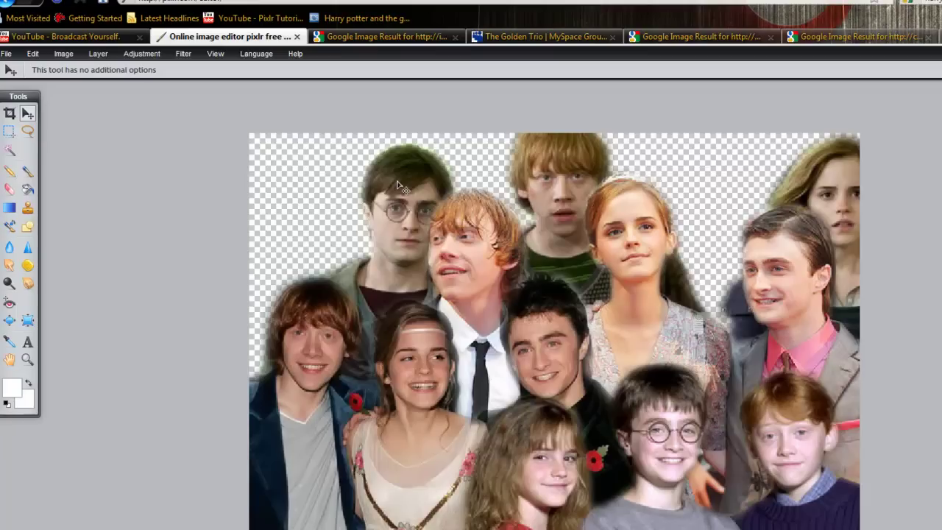
key(ctrl+z)
key(ctrl+z)
key(ctrl+z)
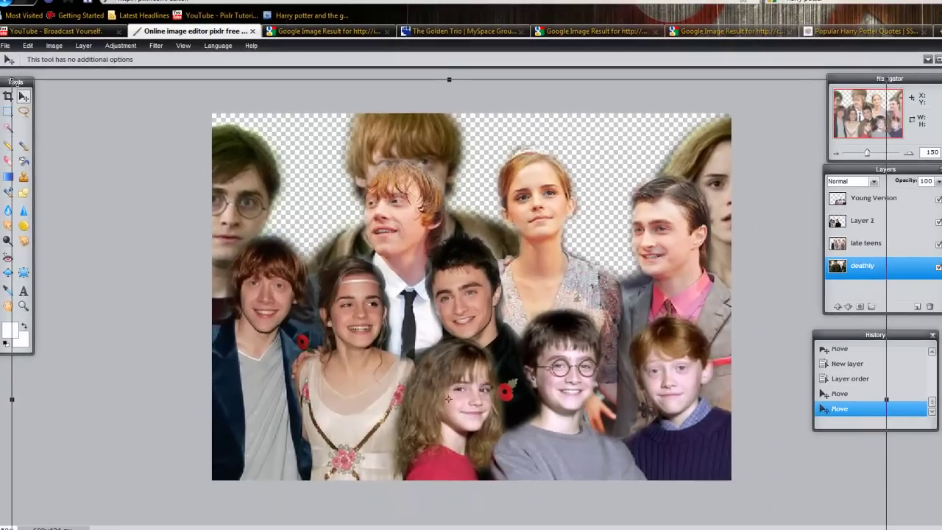
- Shrink the top row of older faces again, move them into full view, and apply
drag(12, 79, 114, 153)
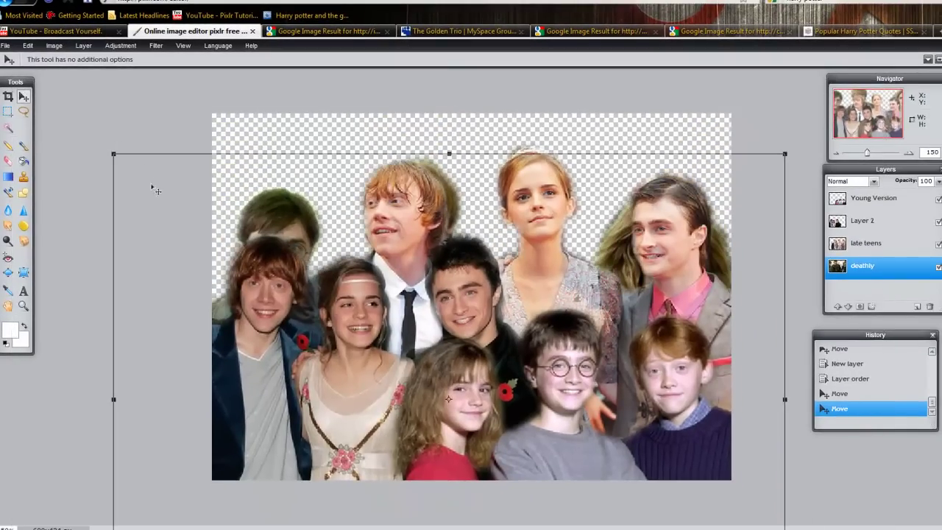
drag(156, 190, 151, 135)
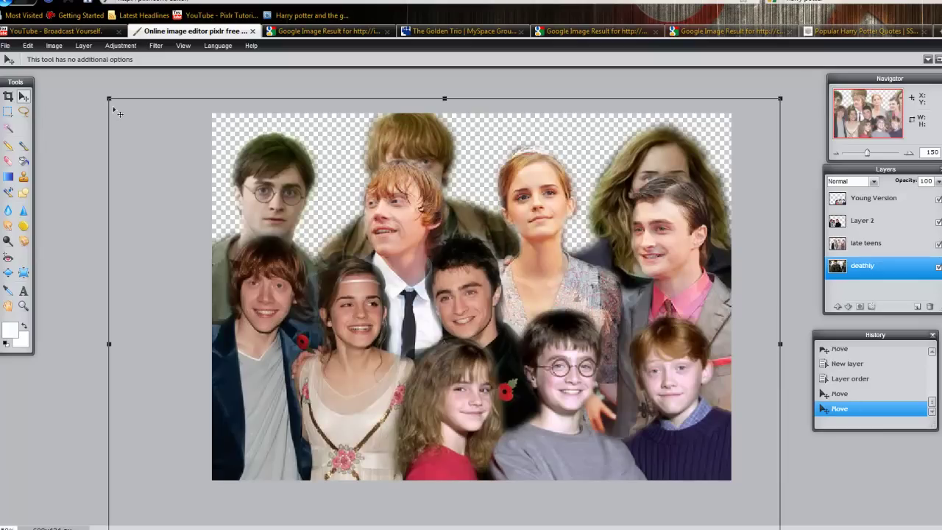
drag(114, 111, 137, 153)
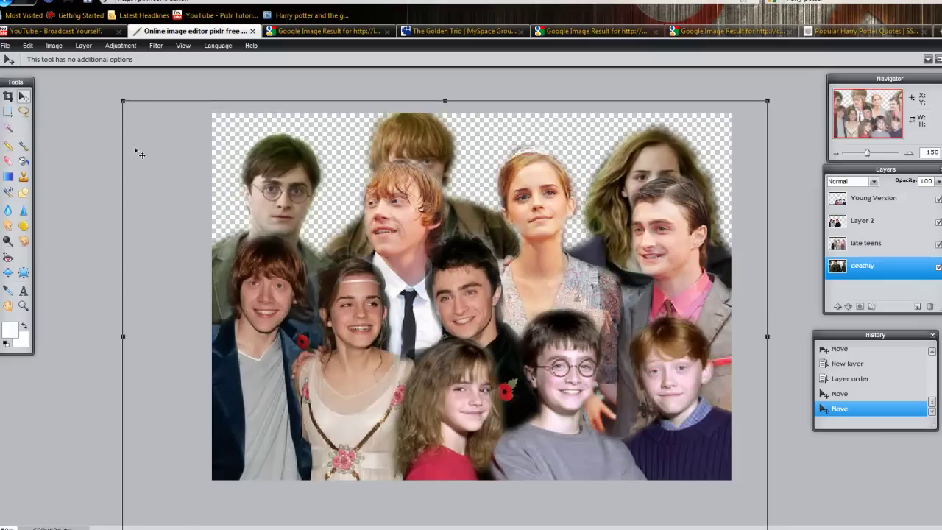
click(89, 137)
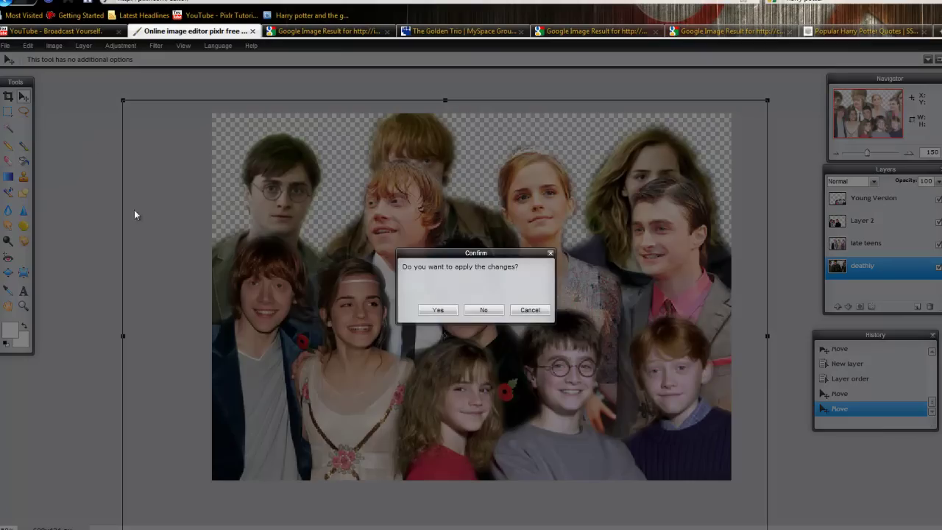
click(436, 310)
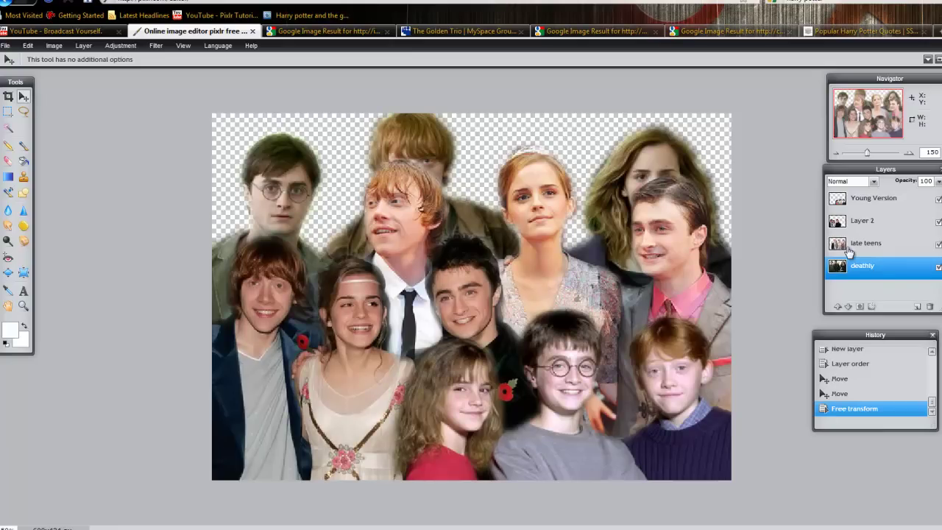
- Move Young Version down-right, Layer 2 down-left, and the late teens faces down
click(889, 246)
click(865, 221)
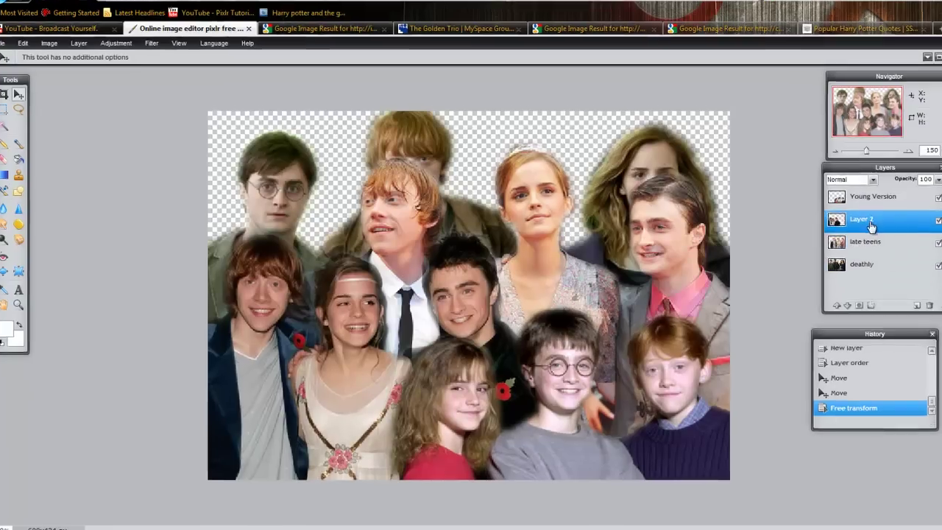
click(872, 198)
drag(528, 339, 547, 371)
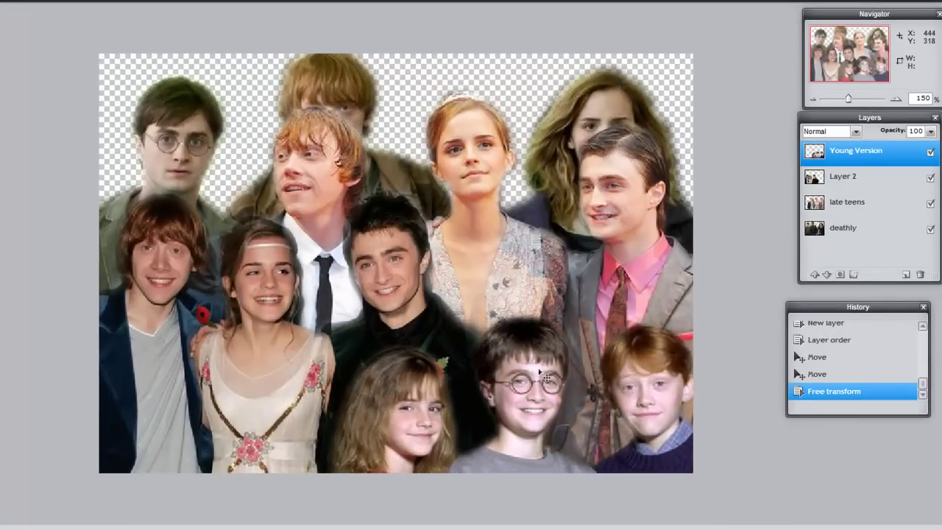
click(847, 179)
drag(383, 328, 364, 376)
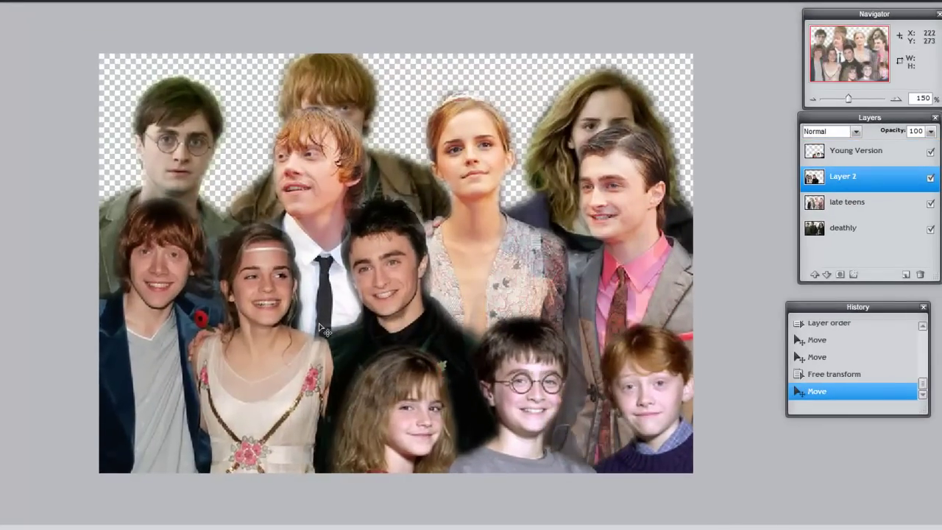
click(847, 202)
mouse_move(532, 225)
mouse_down()
mouse_move(489, 275)
mouse_move(469, 277)
mouse_up()
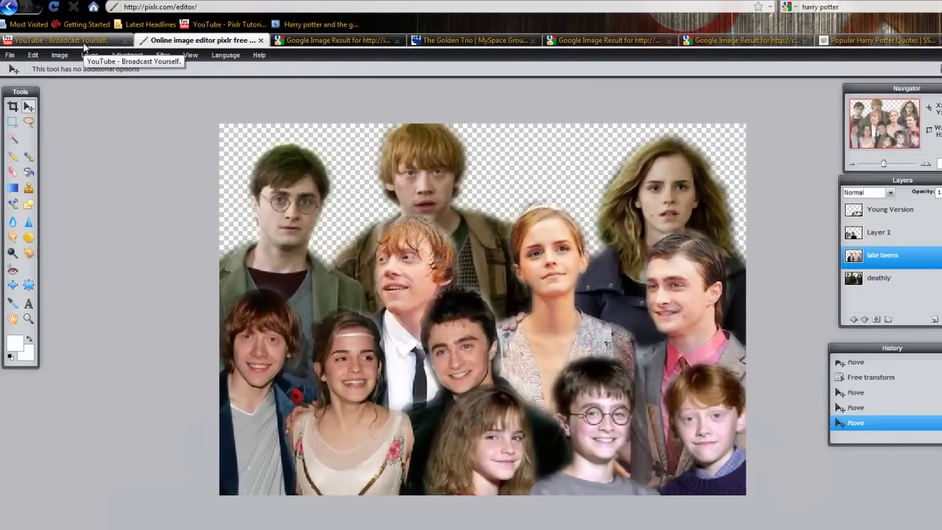
- Open the full-size Order of the Phoenix poster (harry-potter2.jpg) from the quotes page, then return to Pixlr
click(921, 283)
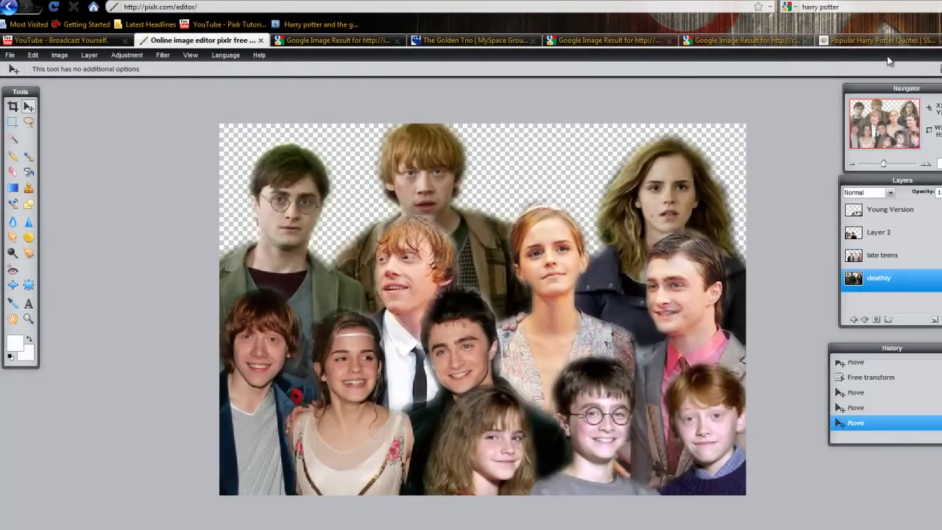
click(876, 40)
click(747, 40)
click(876, 40)
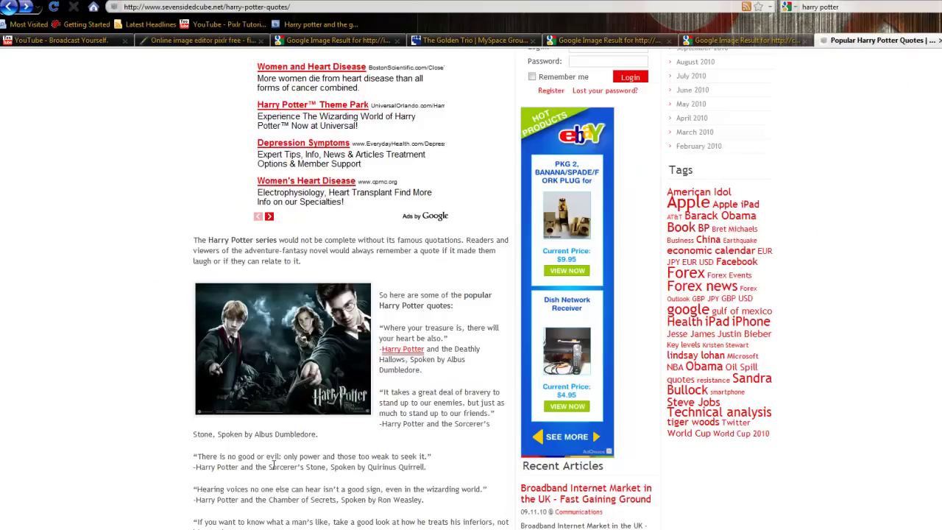
scroll(287, 390, up, 3)
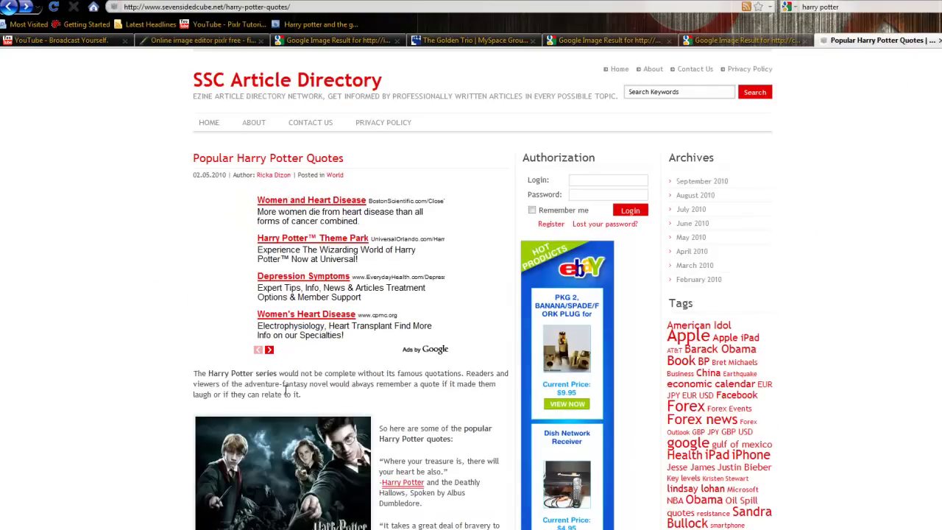
scroll(285, 391, down, 2)
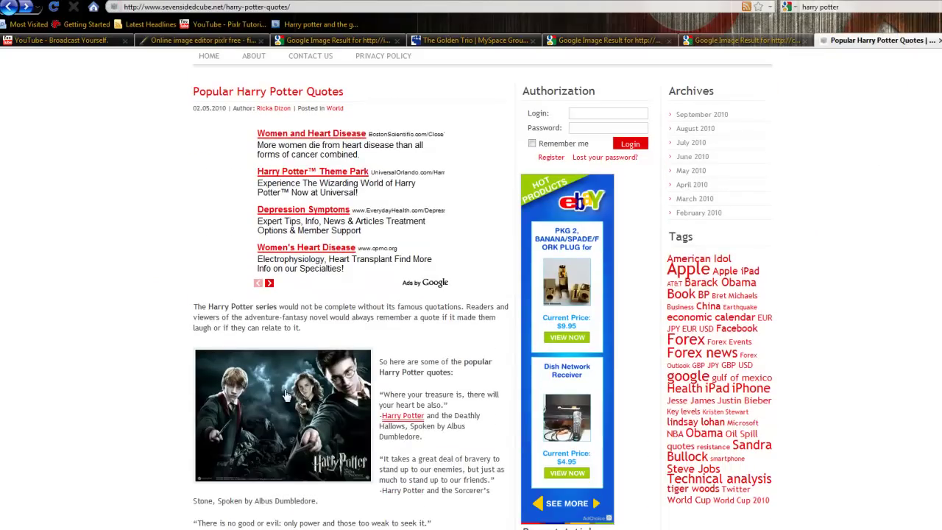
click(322, 427)
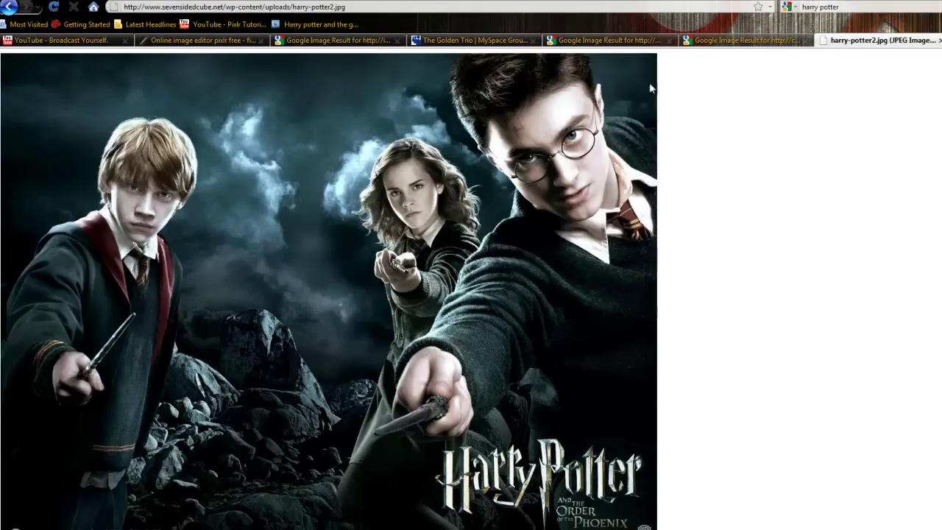
click(208, 40)
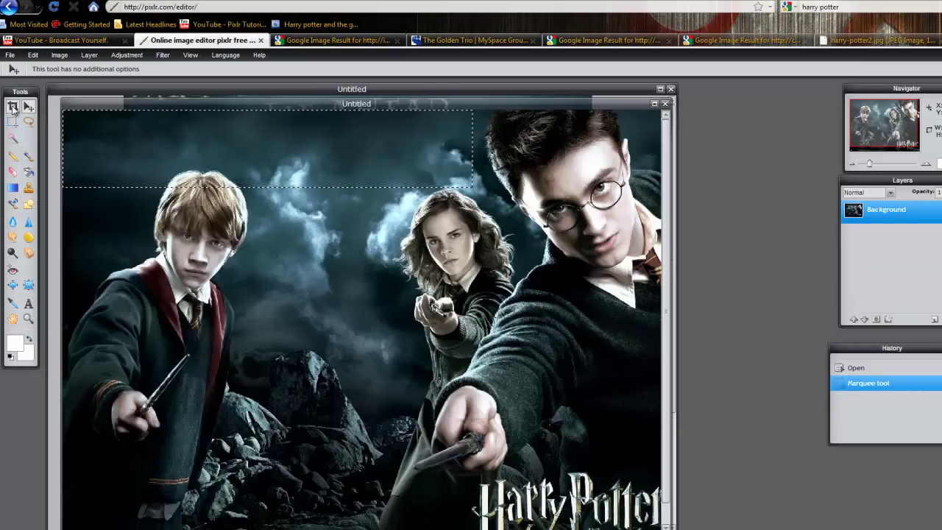
- Paste the poster into the collage as 'bg layer', place it below deathly, and move it up
key(ctrl+c)
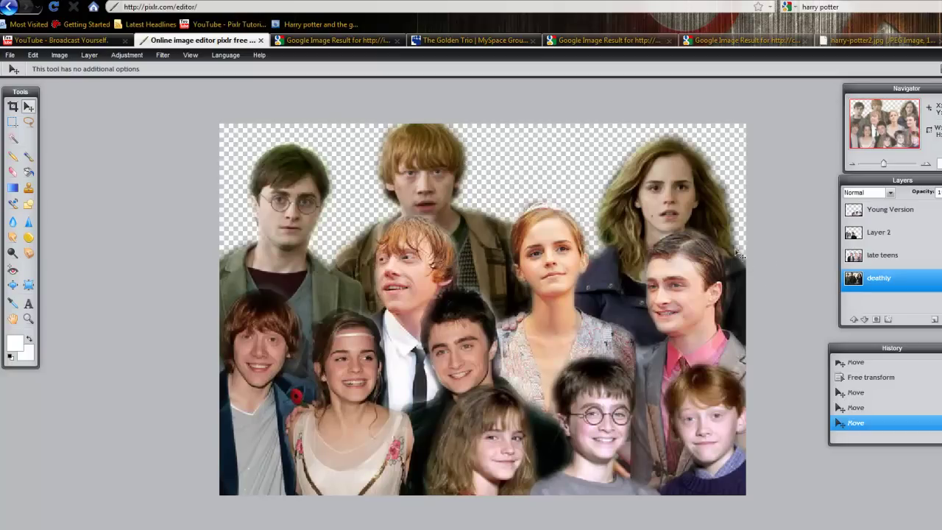
click(33, 55)
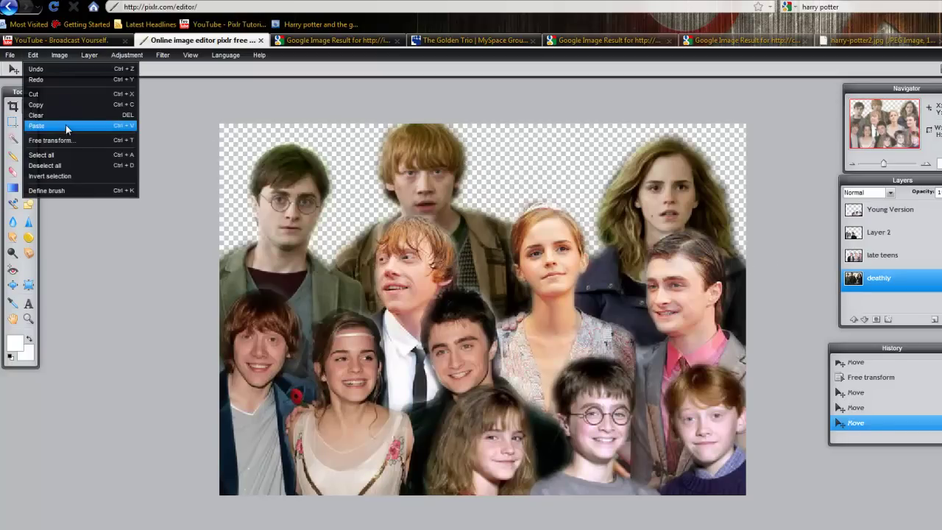
click(66, 125)
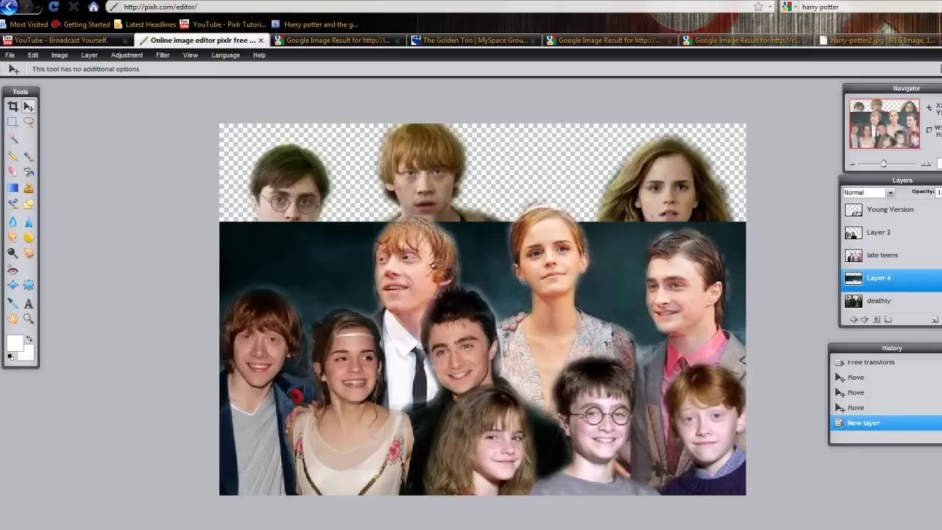
double_click(880, 280)
text(bg layer)
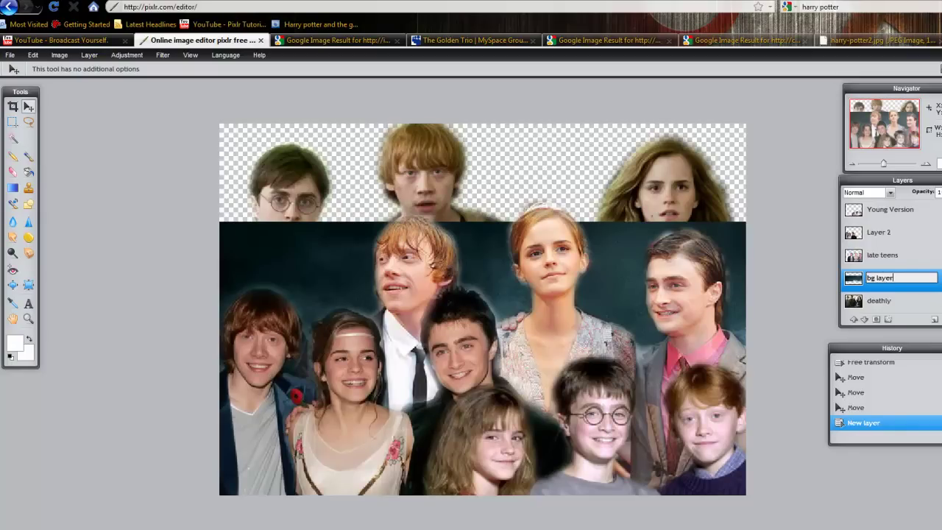
key(Return)
drag(883, 278, 889, 306)
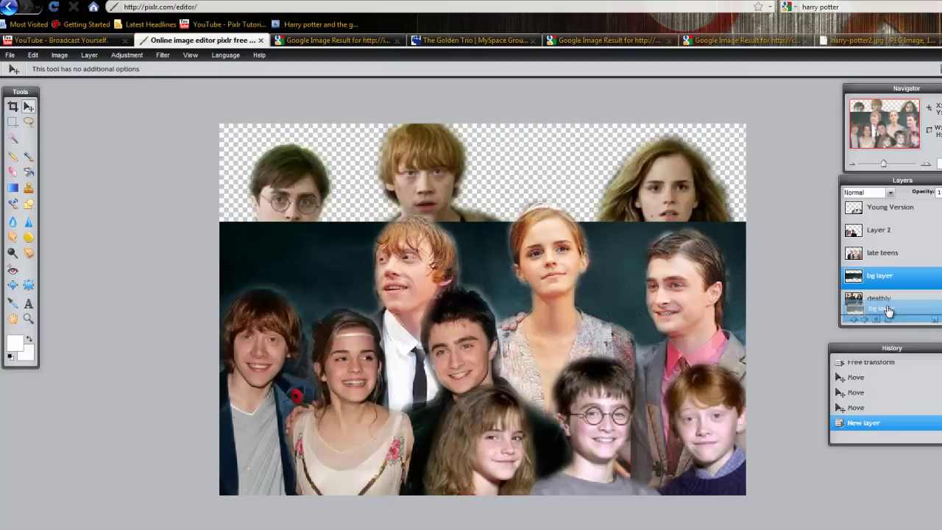
drag(328, 223, 317, 141)
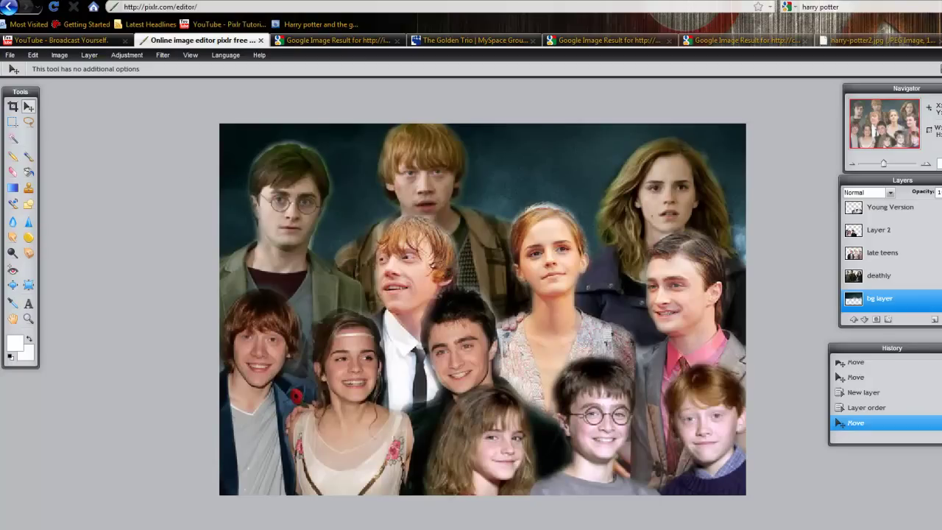
- Select Young Version and close the extra untitled image window without saving
scroll(933, 246, up, 1)
click(901, 212)
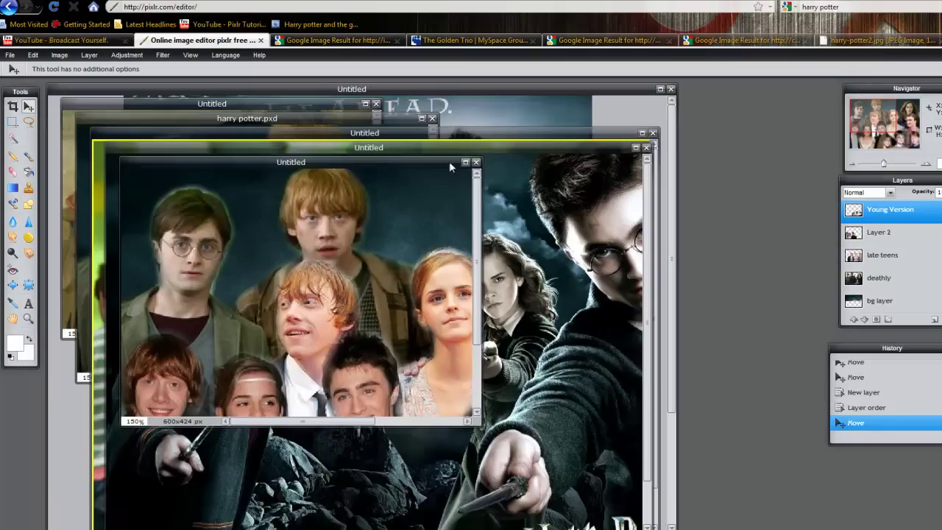
click(475, 162)
click(545, 324)
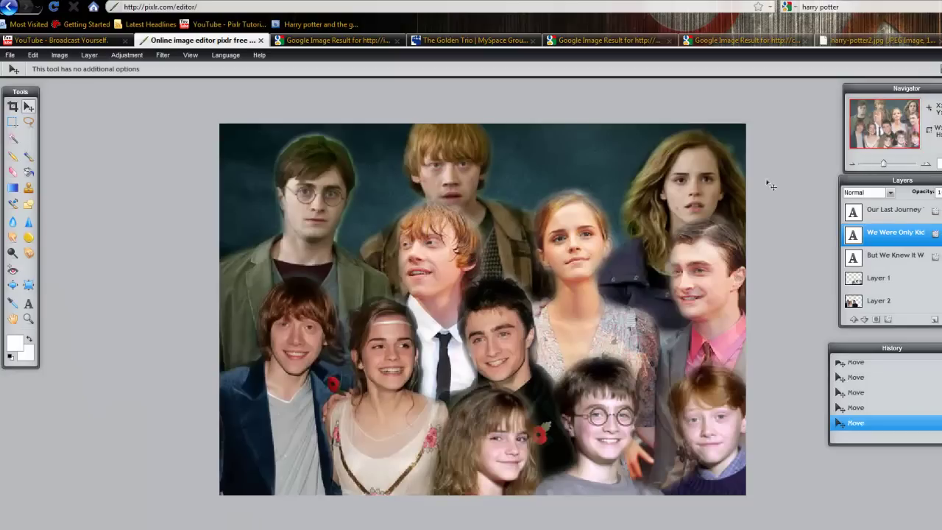
- Show the caption layers 'Our Last Journey Together', 'We Were Only Kids Then...' and 'But We Knew It Was Coming'
click(935, 211)
click(935, 232)
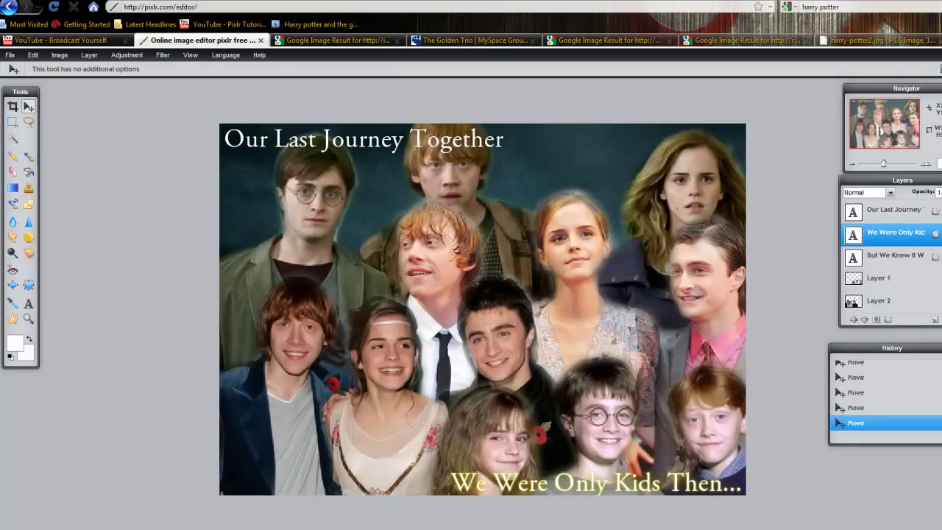
click(935, 255)
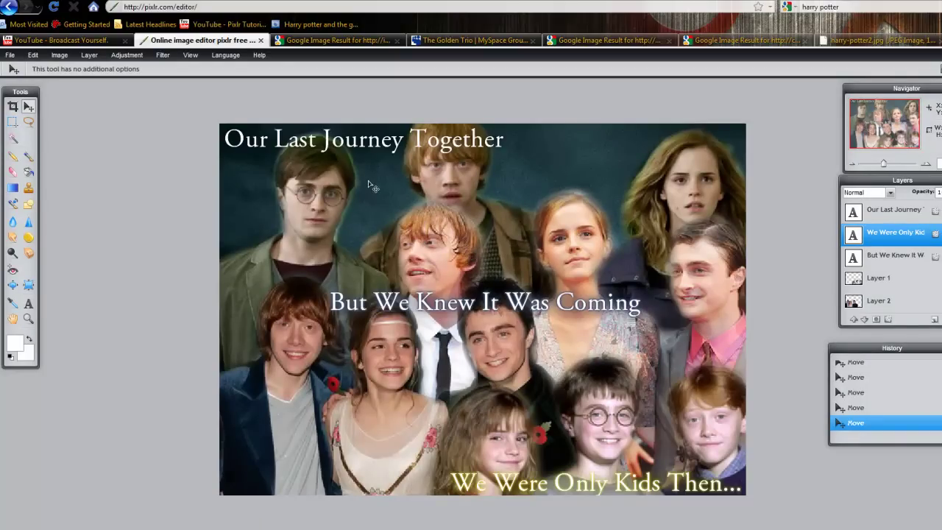